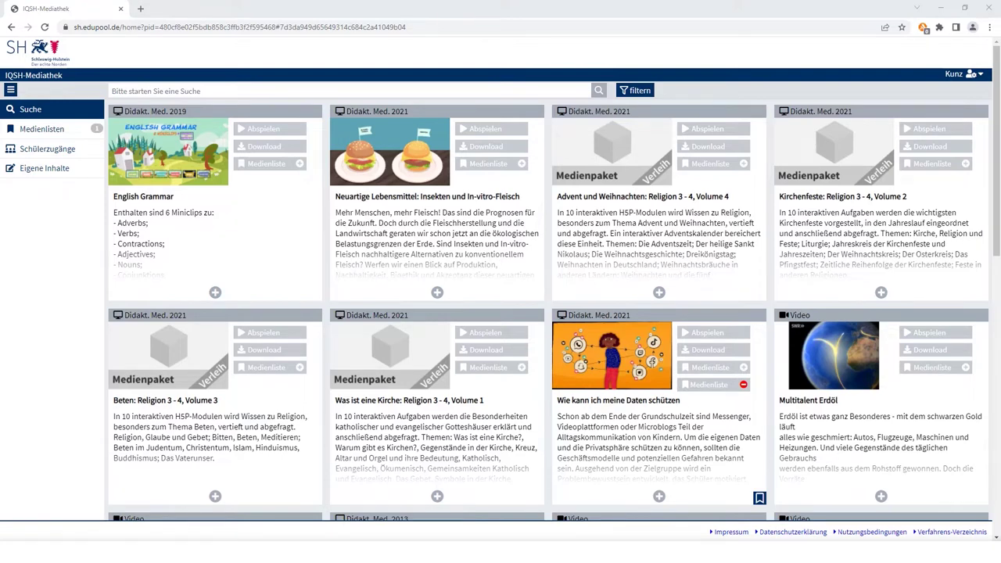
Create a new interactive H5P content of type Multiple Choice with the title "Kaiser Caligula"
click(57, 174)
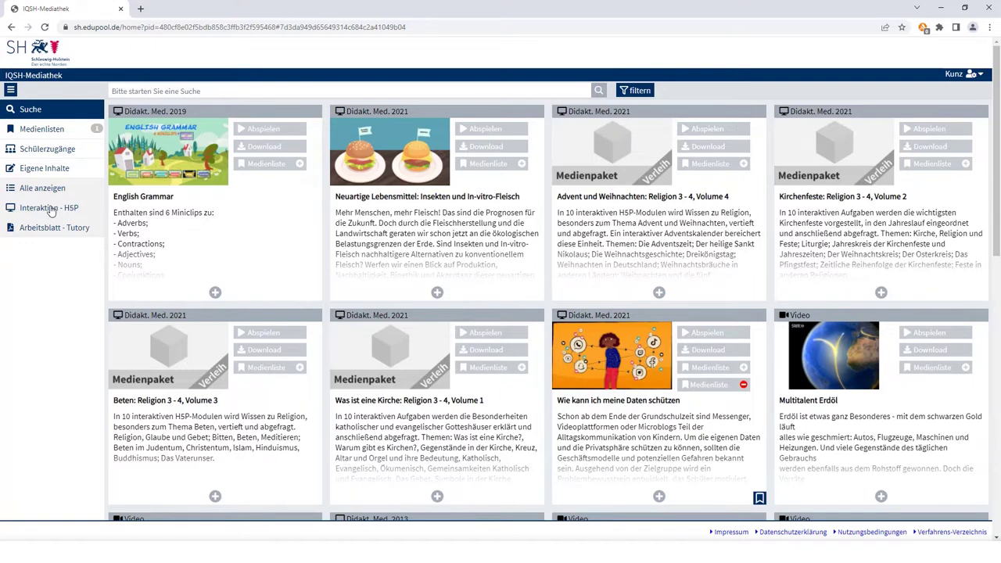
click(48, 208)
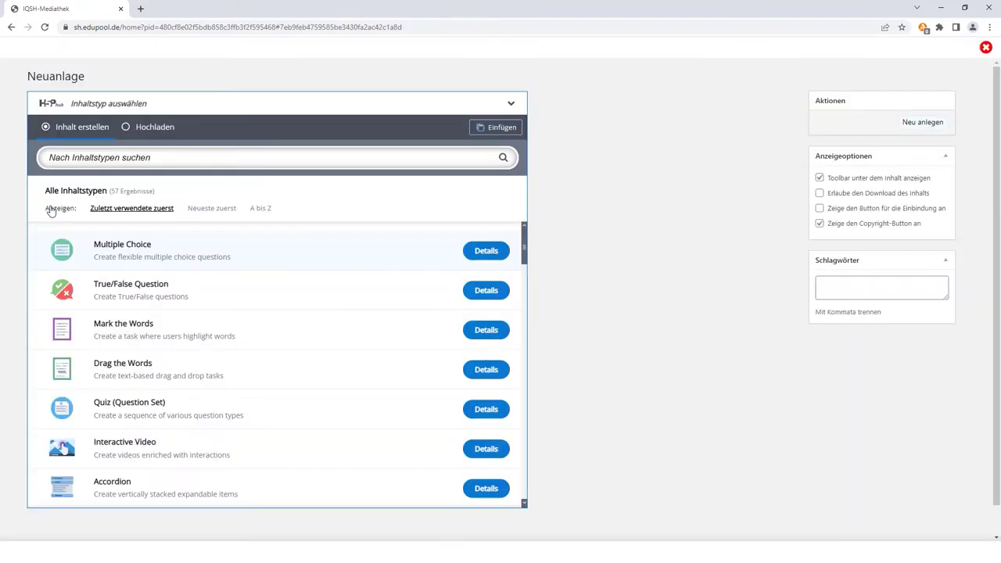
click(116, 255)
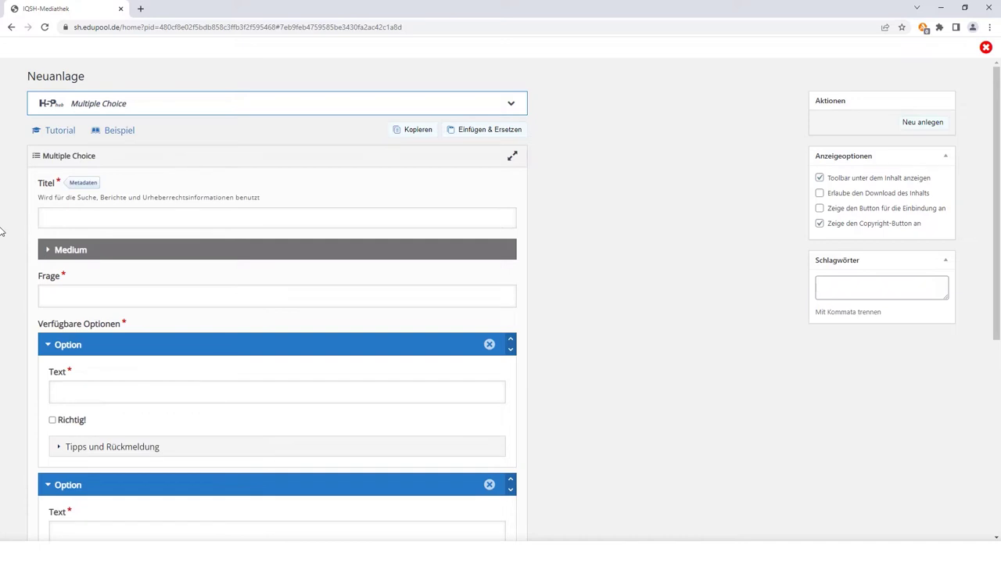
click(66, 222)
text(Kaiser Caligula)
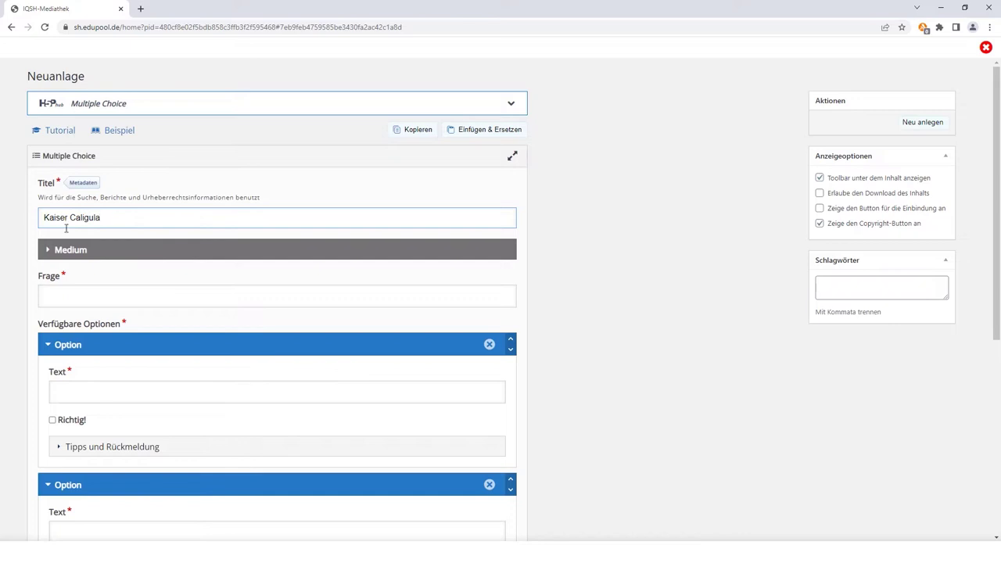
Set the question's medium to Image and upload the picture of the Caligula bust
click(66, 250)
click(70, 312)
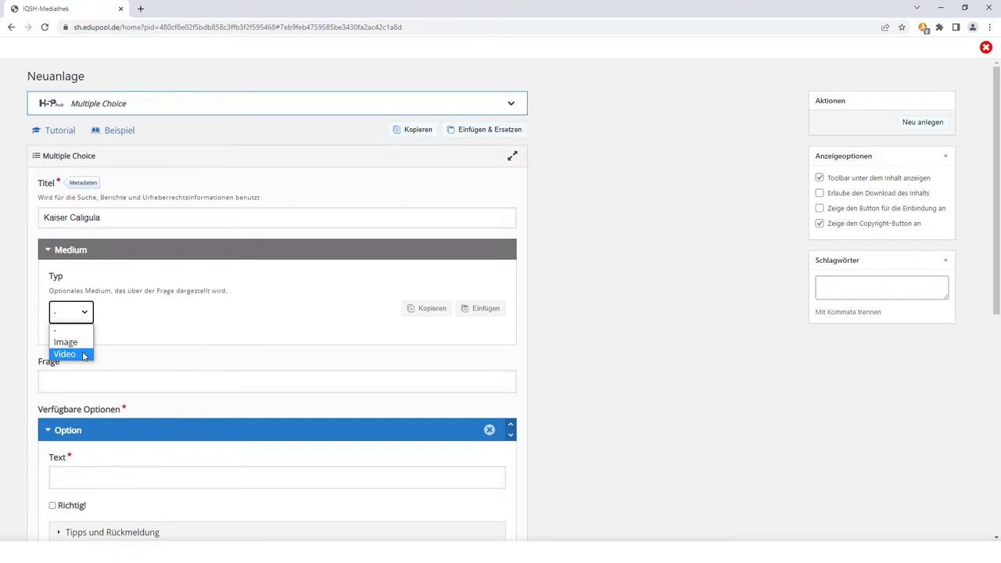
click(78, 342)
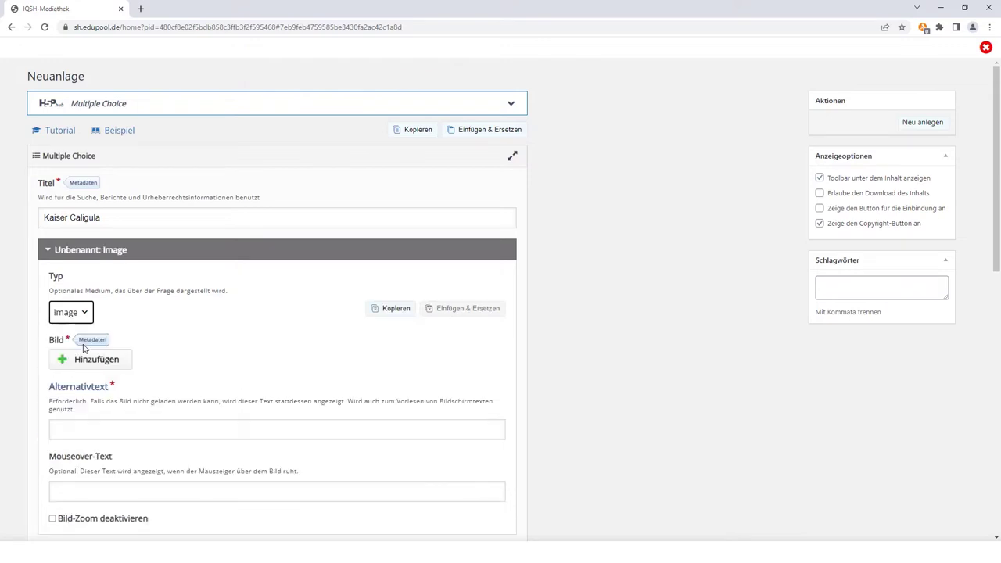
click(88, 359)
click(122, 90)
click(406, 265)
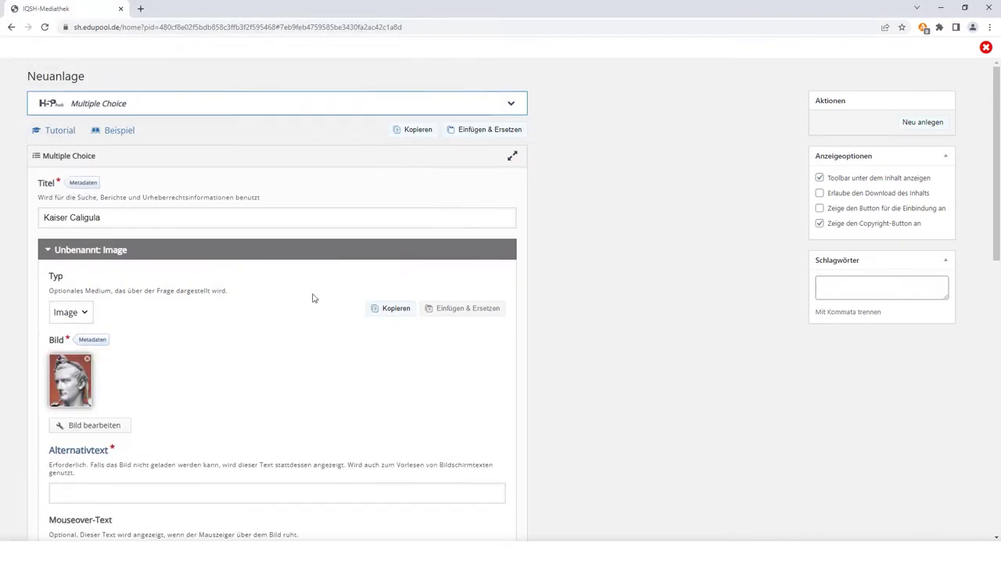
Set the title in the bust image's metadata to "Gaius_Caesar_Caligula_cropped.jpg"
click(94, 339)
triple_click(123, 345)
key(BackSpace)
text(Gaius)
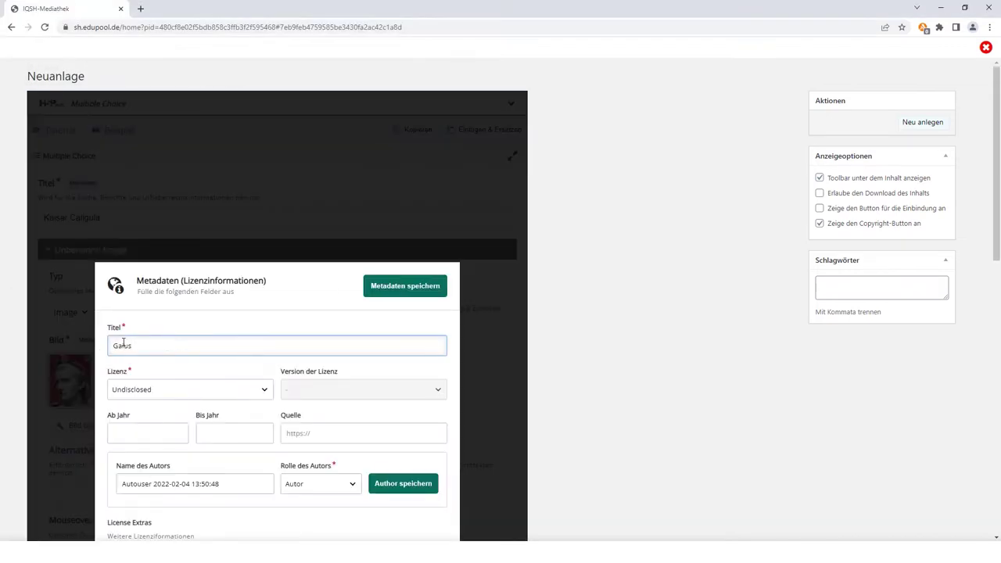
text(_Caesar_Caligula_cropped.jpg)
Set the image's licence to Attribution-ShareAlike (CC BY-SA), version 3.0 Unported
click(263, 389)
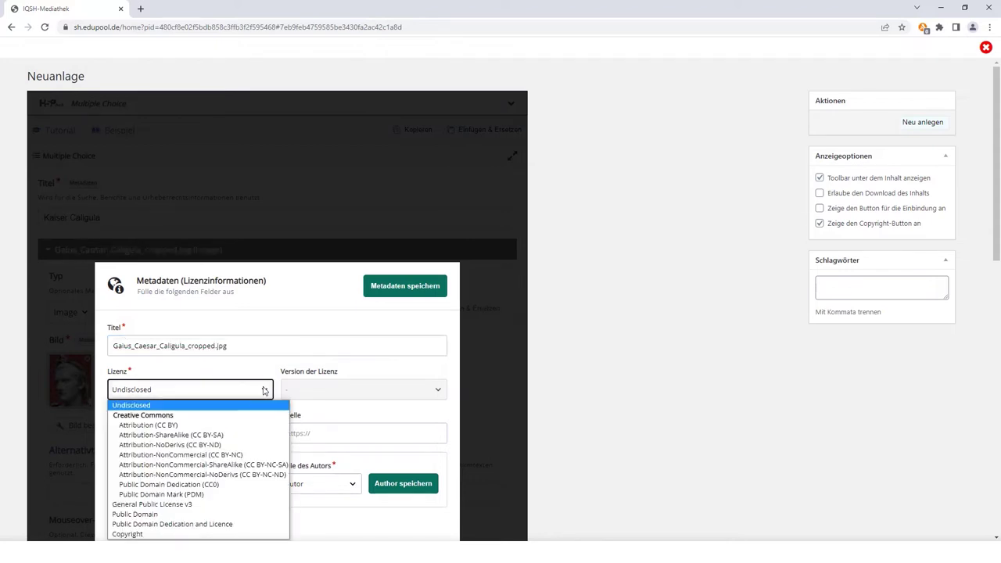
click(258, 425)
click(364, 389)
click(418, 416)
Enter the image author's name in the metadata, then save the author and the metadata
triple_click(116, 483)
text(Louis le Grand)
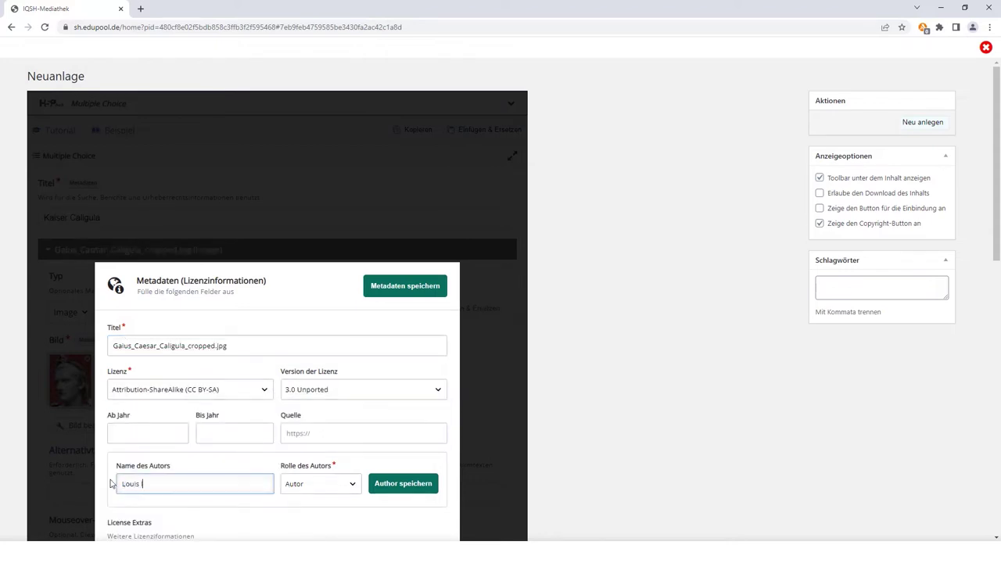
click(403, 483)
click(405, 286)
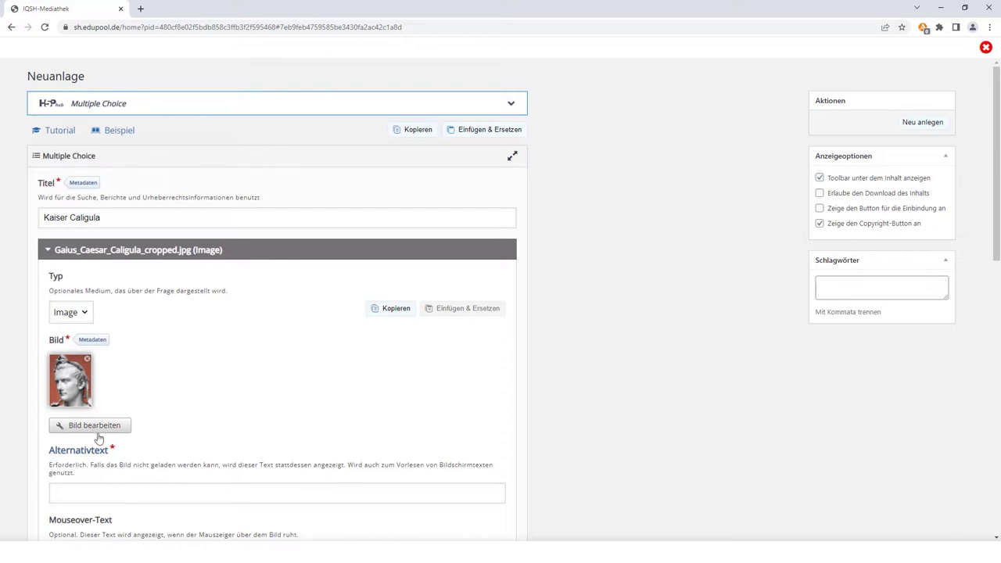
Give the image the alternative text "Büste von Gaius Caesar Augustus Germanicus (auch: Caligula)" and the mouseover text "Kaiser Caligula"
click(102, 492)
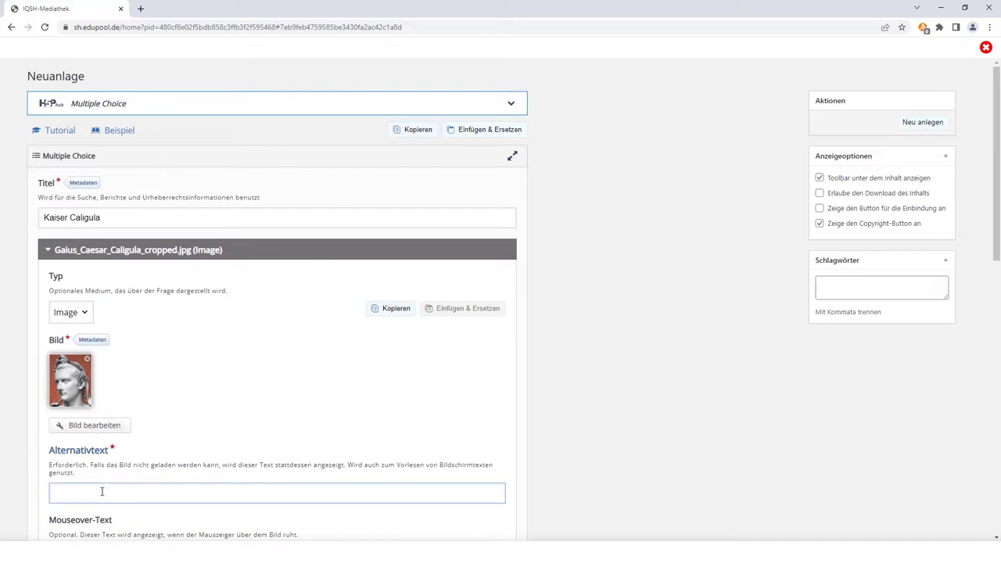
text(Büste von Gaius Caesar Augustus Germanicus (auch: Caligula))
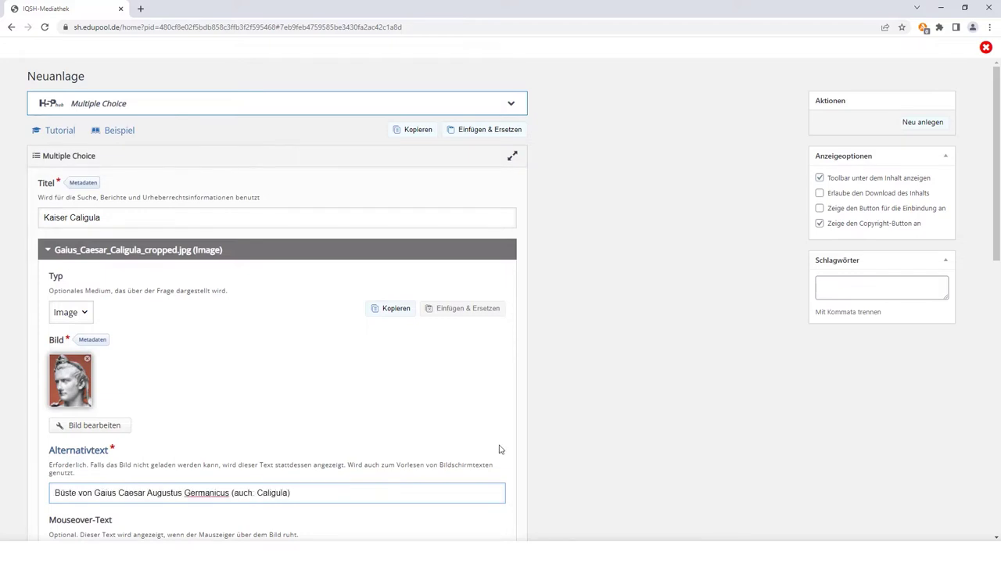
drag(996, 182, 996, 359)
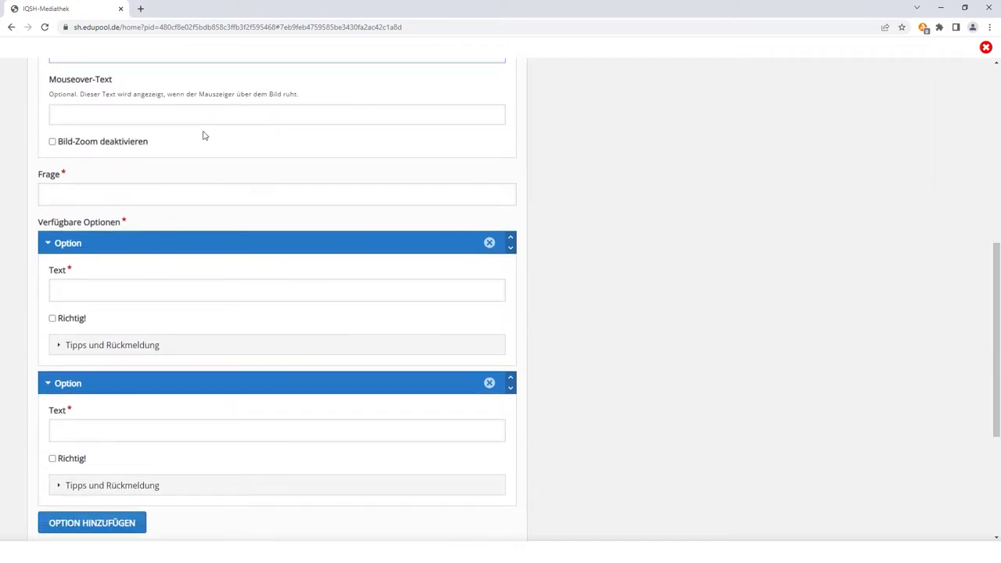
click(81, 115)
text(Kaiser Caligu)
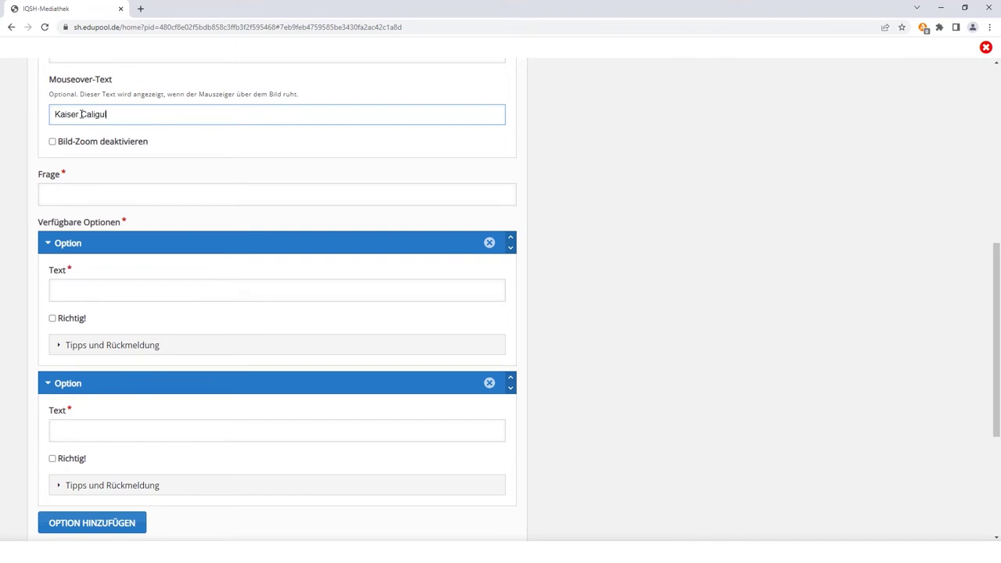
text(la)
Enter the question "Was erzählt man sich noch heute über Kaiser Caligula?"
click(82, 194)
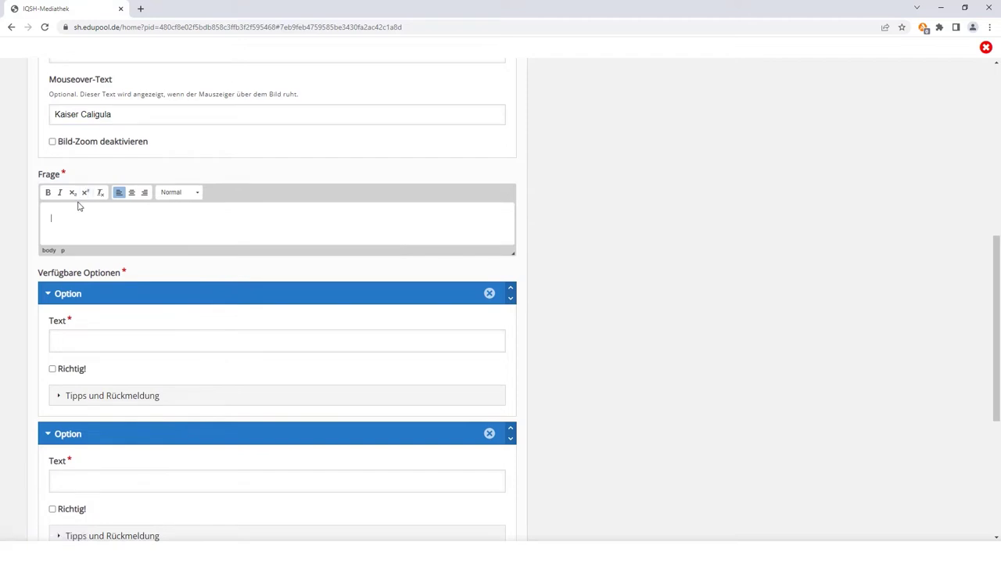
text(Was erzählt man sich noch heute über Kaiser Caligula?)
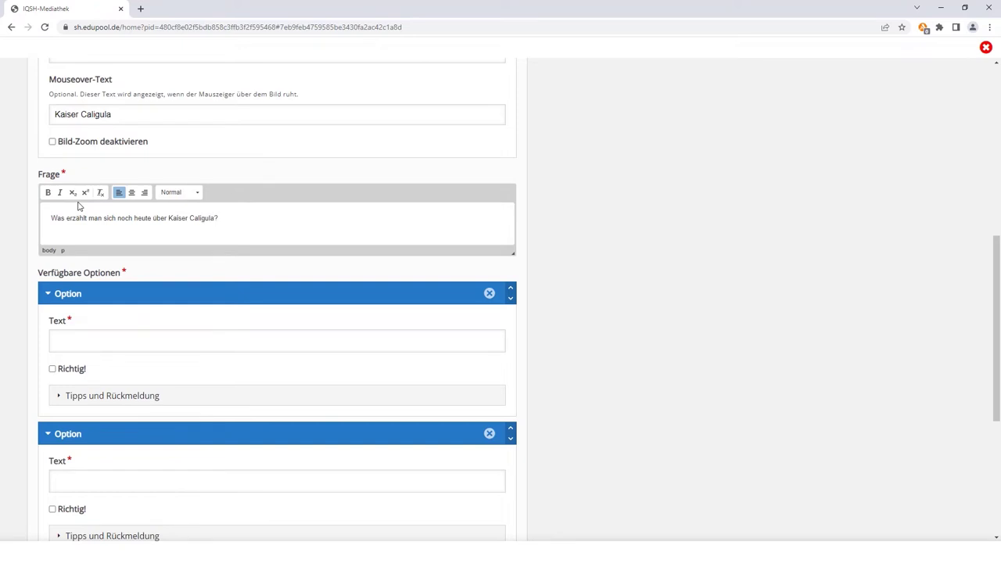
Enter the first option "Er stotterte so stark, dass er bei öffentlichen Reden nur den Mund bewegte und jemand anderes für ihn sprach."
scroll(458, 173, down, 3)
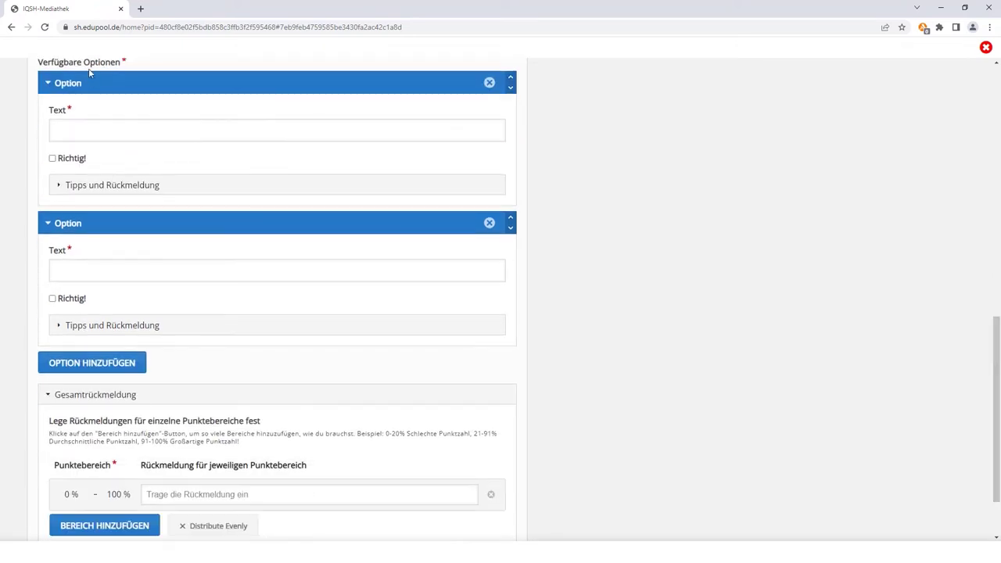
click(89, 130)
text(Er stott)
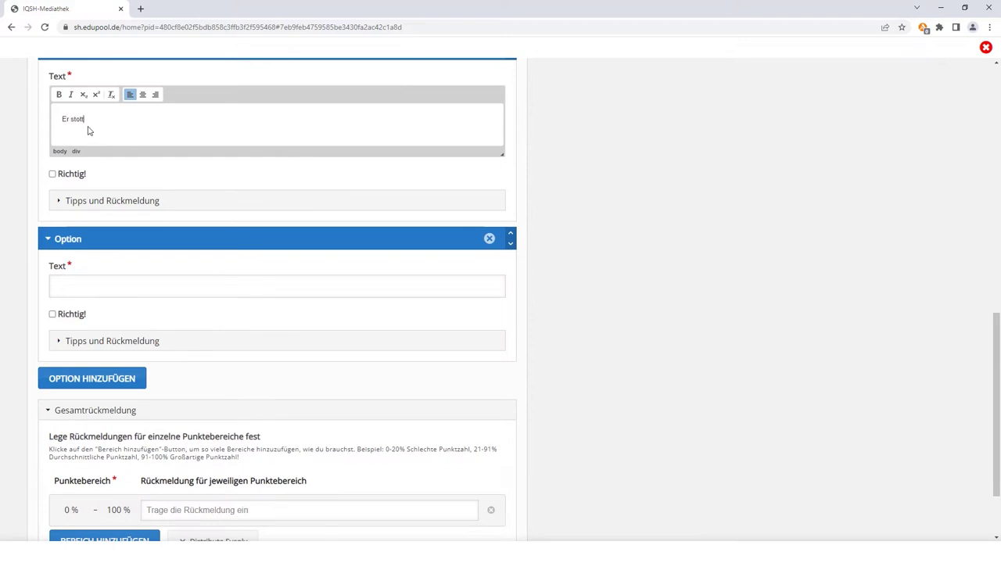
text(erte so stark, dass er bei öffentlichen Reden nur den Mund bewegte und)
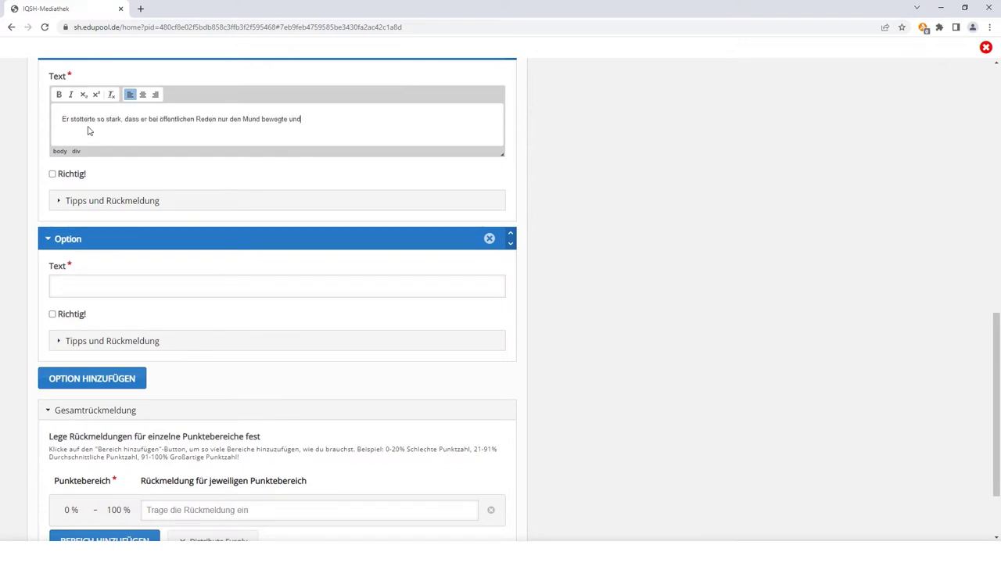
text( jemand anderes für ihn sprach.)
Enter "Er hatte über 50 Kinder mit Sklavinnen aus aller Welt." as the second answer option
click(108, 291)
text(Er hatte über 50 K)
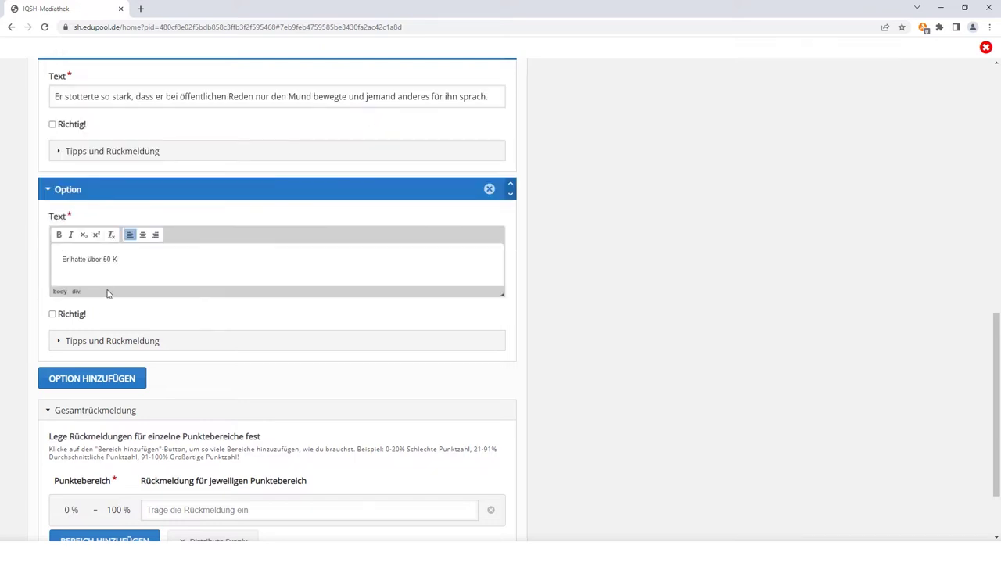
text(inder mit Sklavinnen aus aller Welt.)
Add a third option "Er wollte seinem Lieblingspferd ein politisches Amt - das Konsulat - verleihen." and mark it as correct
scroll(1000, 378, down, 1)
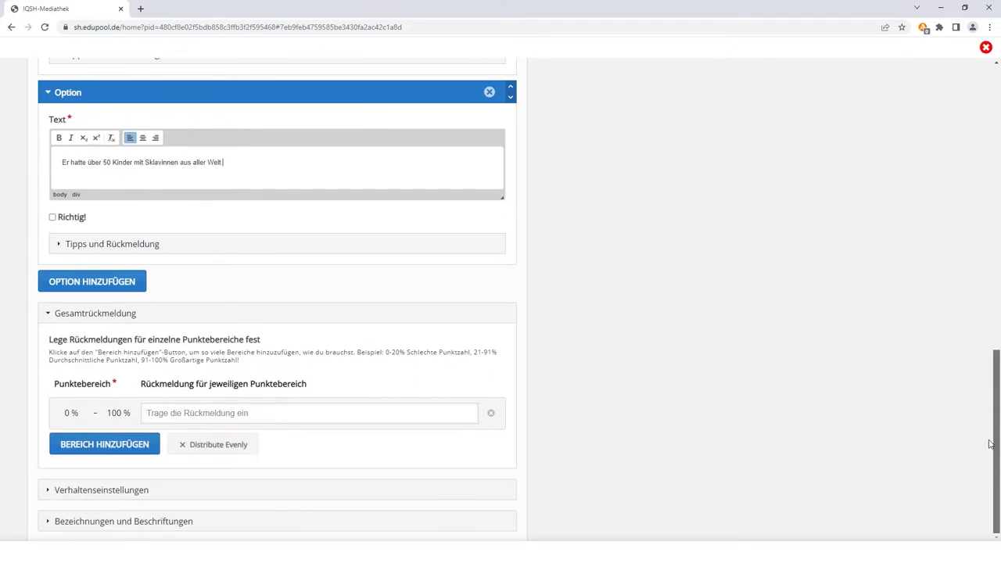
click(88, 283)
click(94, 331)
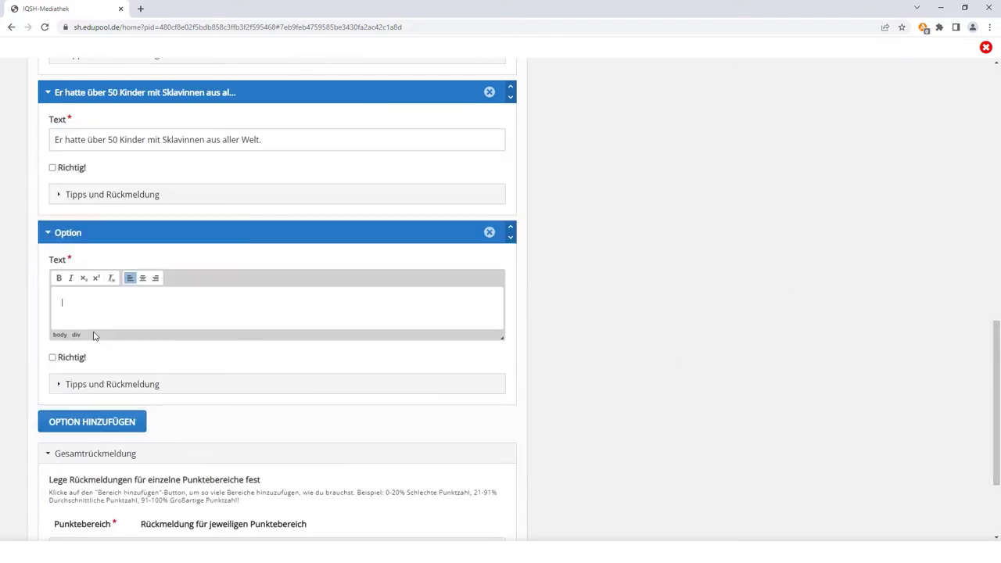
text(Er wollte seinem Lieblingspferd ein politische)
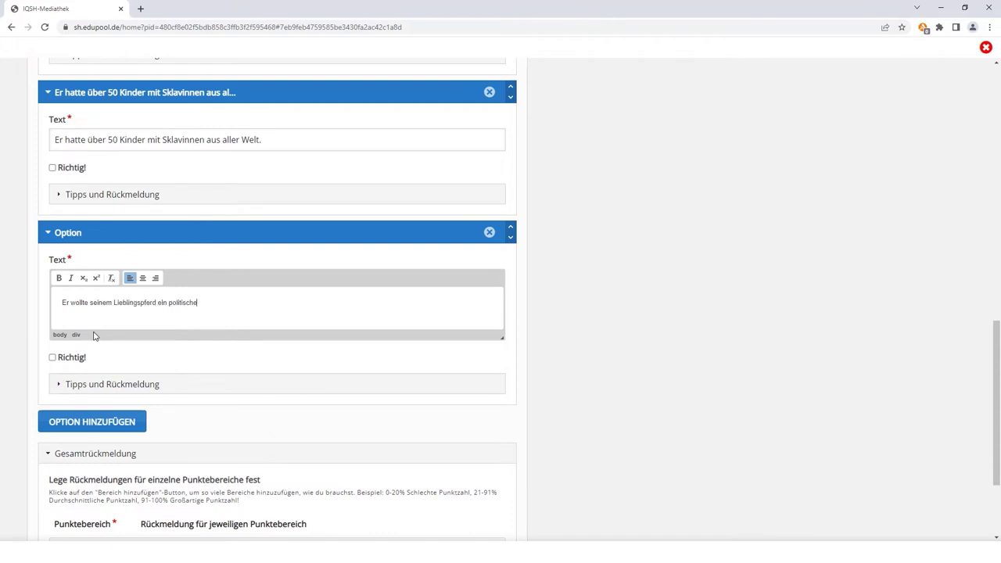
text(s Amt - das Konsulat - verleihen.)
click(53, 357)
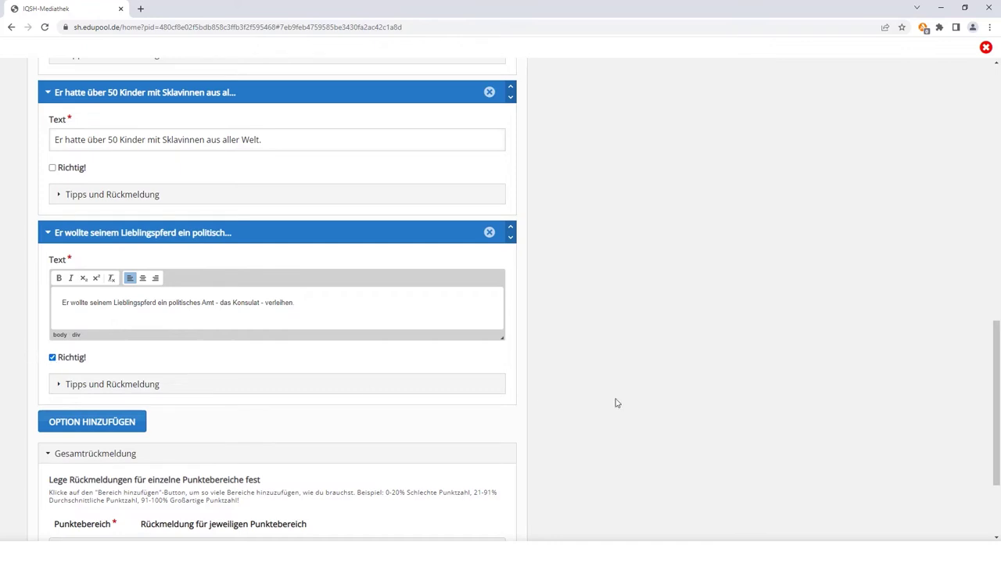
Enter the first option's selected-answer message: "Nein, Caligula war ein ausgezeichneter Redner, der nicht nur in der lateinischen, sondern auch in der griechischen Sprache exzellente Vorträge halten konnte."
drag(997, 403, 996, 313)
click(426, 309)
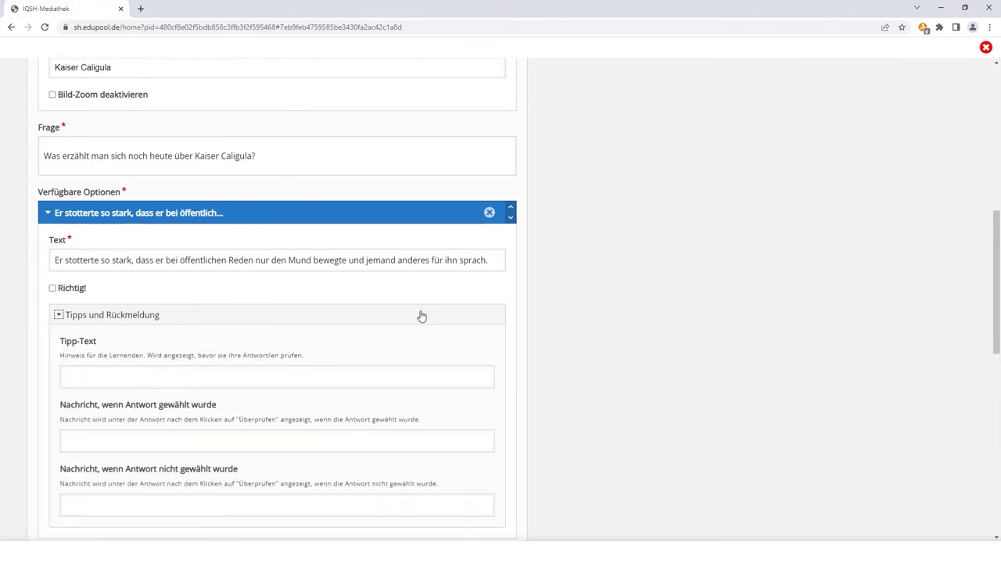
click(364, 446)
text(Nein)
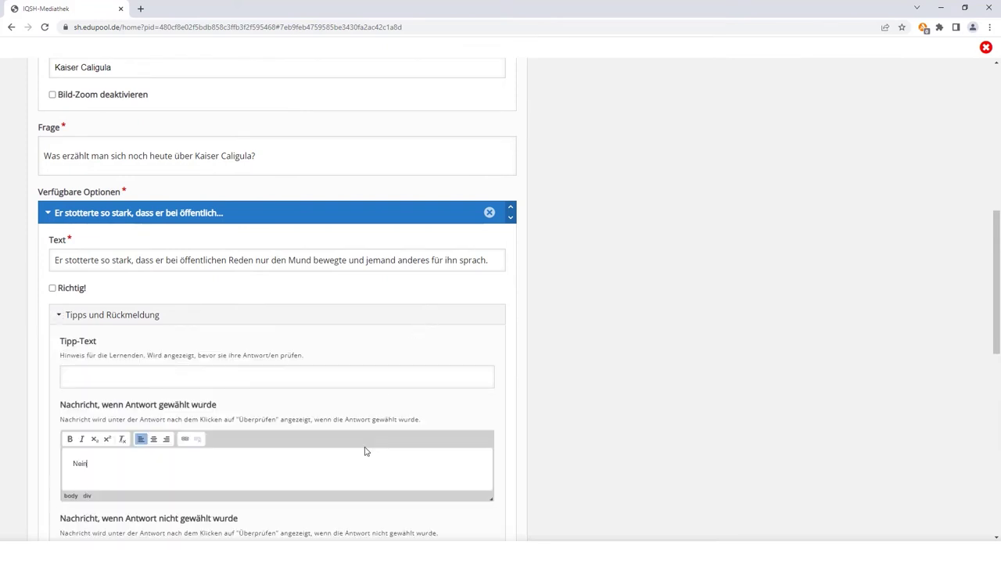
text(, Caligula war ein ausgezeichneter Redner)
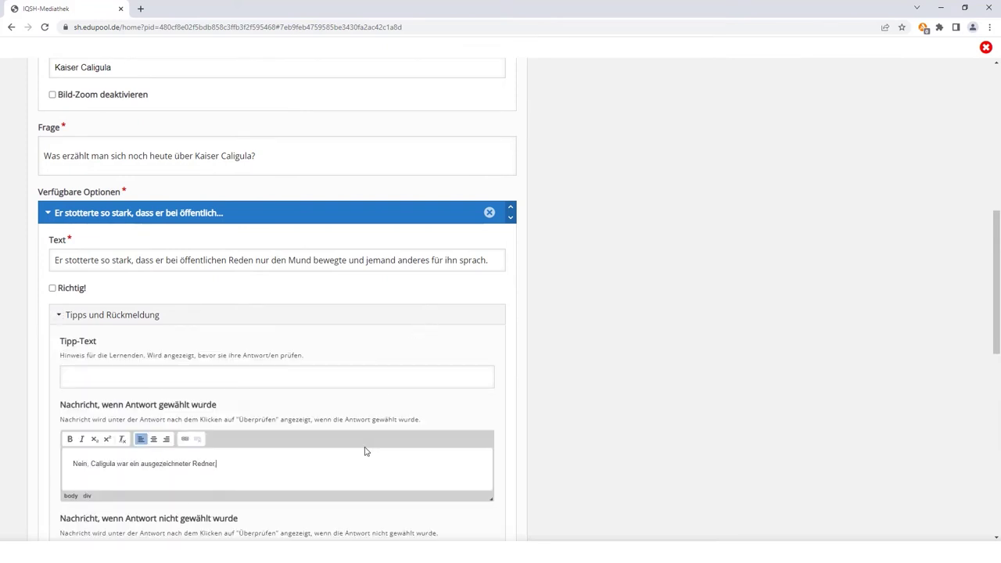
text(, der nicht nur in der lateinischen, sondern auch in der)
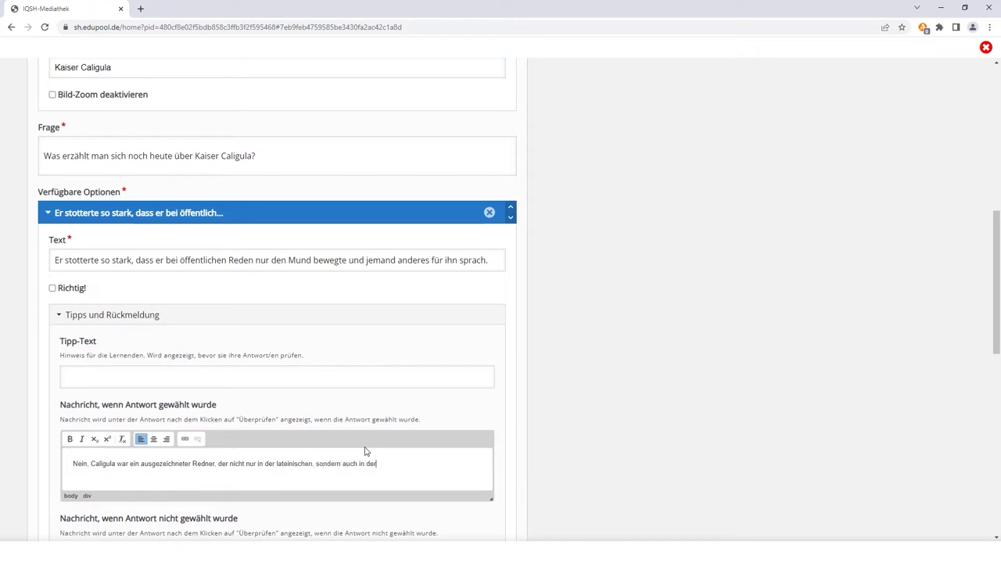
text( griechischen Sprache exzellente Vorträge halten konnte.)
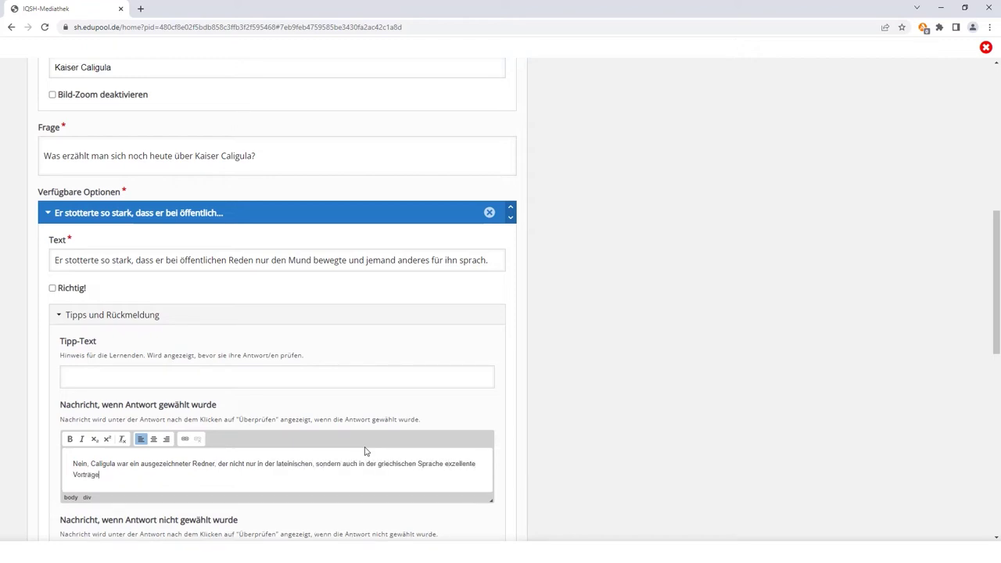
Set the second option's message for when it is chosen to "Nein. Caligula hatte nur eine Tochter mit seiner vierten und letzten Ehefrau."
drag(998, 310, 999, 436)
click(213, 291)
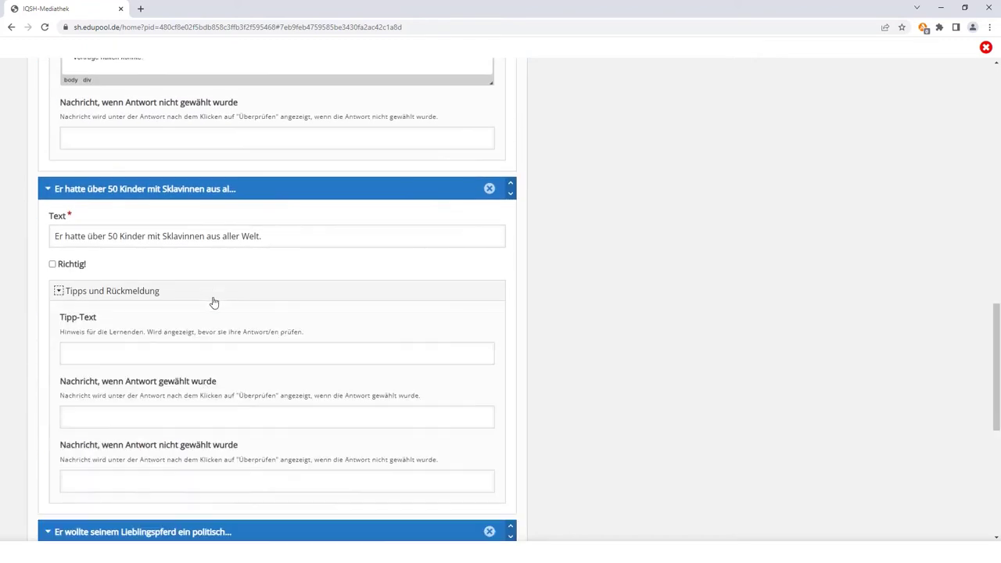
click(203, 416)
text(Nein. Caligula hatt)
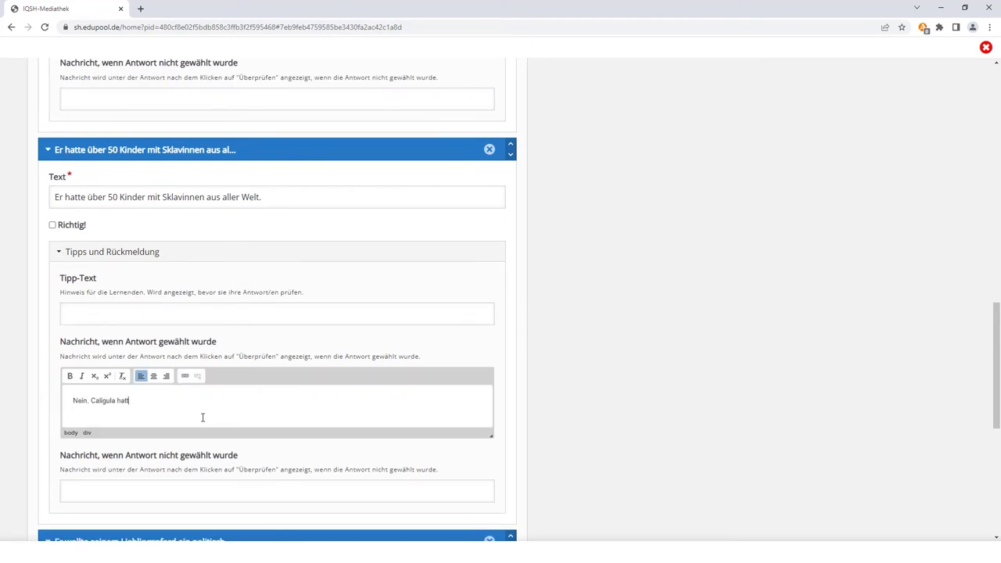
text(e nur eine Tochter mit seiner vierten und letzten Ehefrau.)
Set the third option's selected-answer message: "Ja, Caligulas Pferd Incitatus bekam außerdem einen eigenen prunkvollen Palast mit Hauspersonal geschenkt, in dem es Gäste, darunter hohe Würdenträger, empfangen konnte."
drag(998, 362, 999, 468)
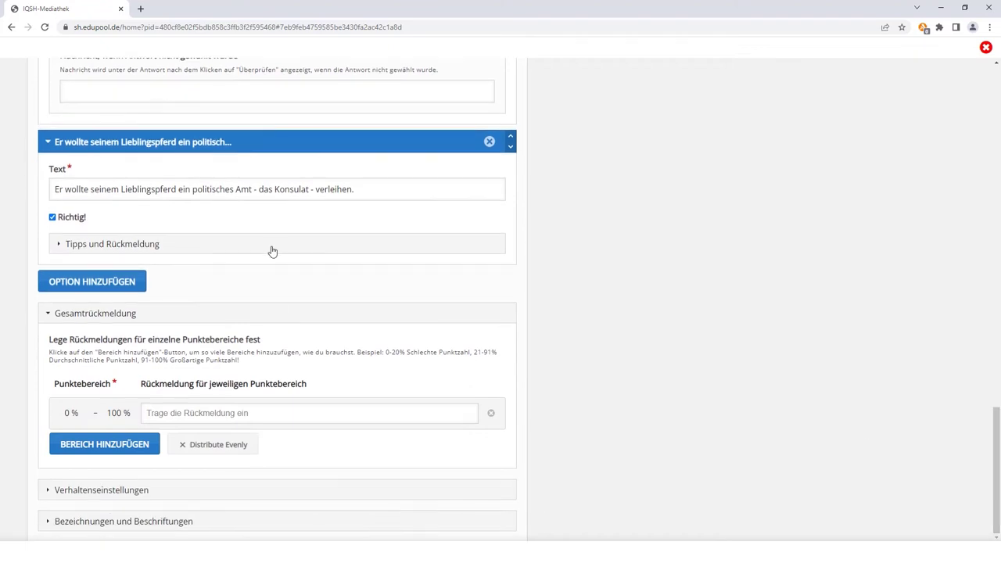
click(271, 248)
click(227, 359)
text(Ja, Caligulas Pferd I)
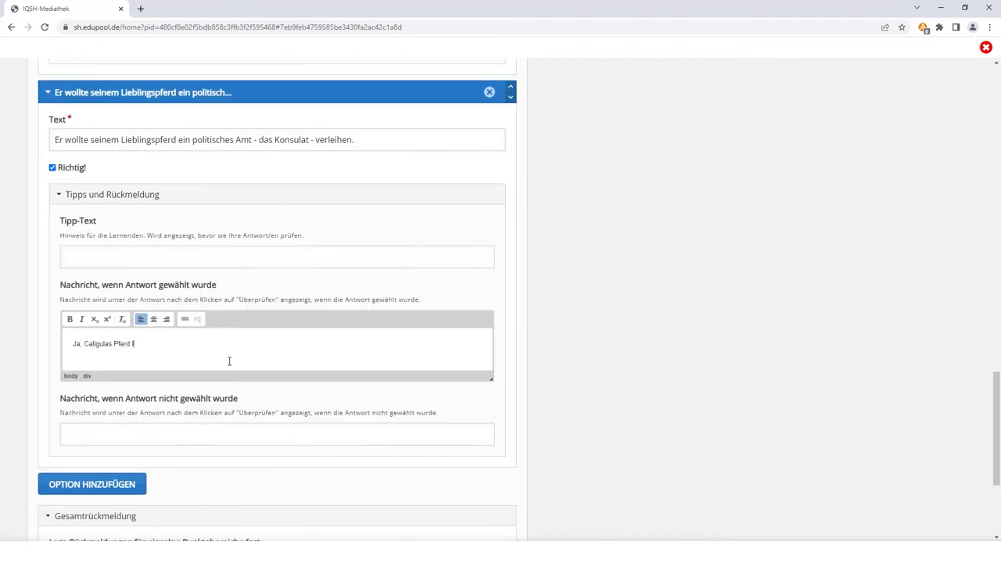
text(ncitatus bekam außerdem einen eigenen prunkvollen Palast mit Hauspersonal)
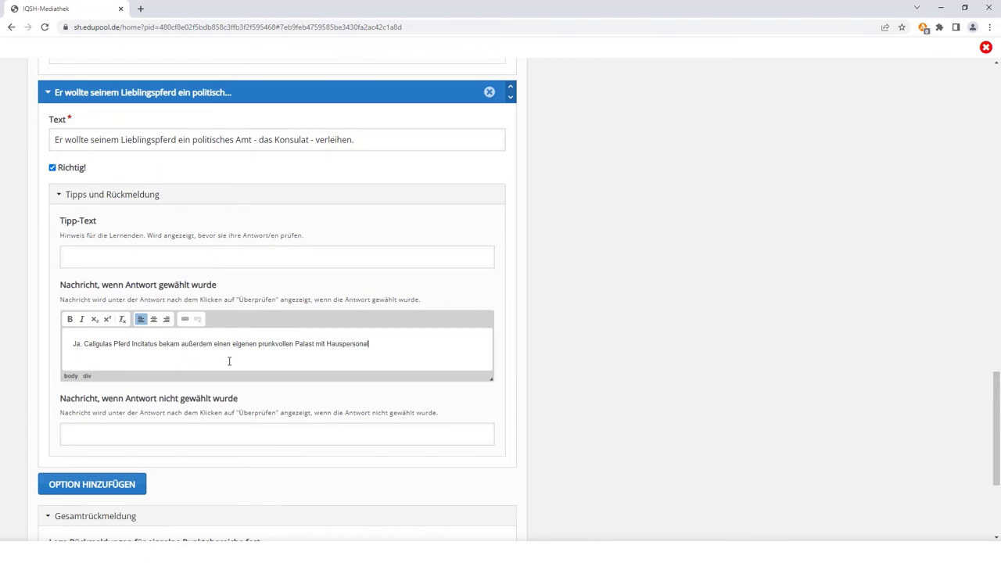
text( geschenkt, in dem es Gäste, darunter hohe )
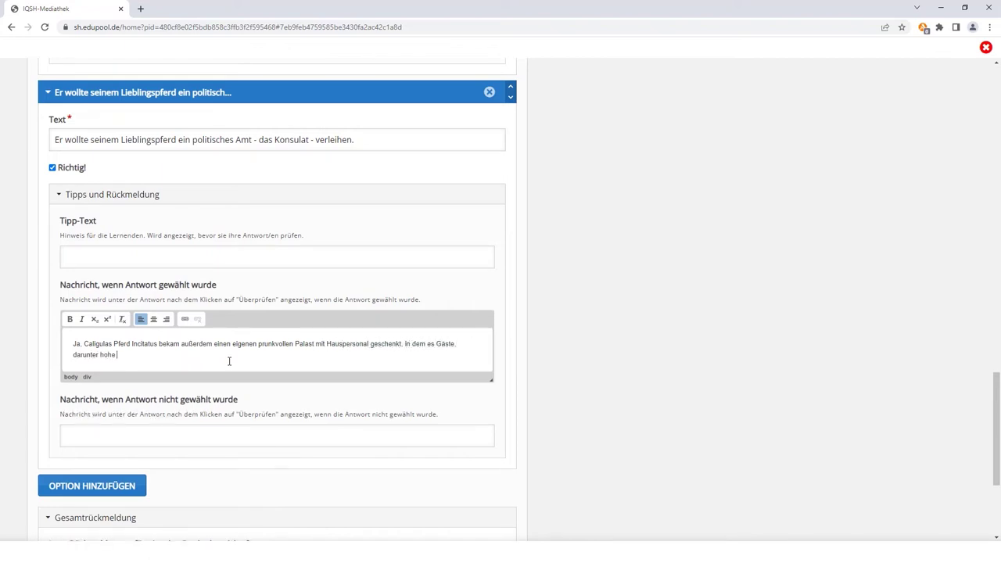
text(Würdenträger, empfangen konnte.)
Enable "Einen Punkt für die ganze Aufgabe vergeben" in the behaviour settings and create the new multiple choice content
drag(997, 409, 998, 457)
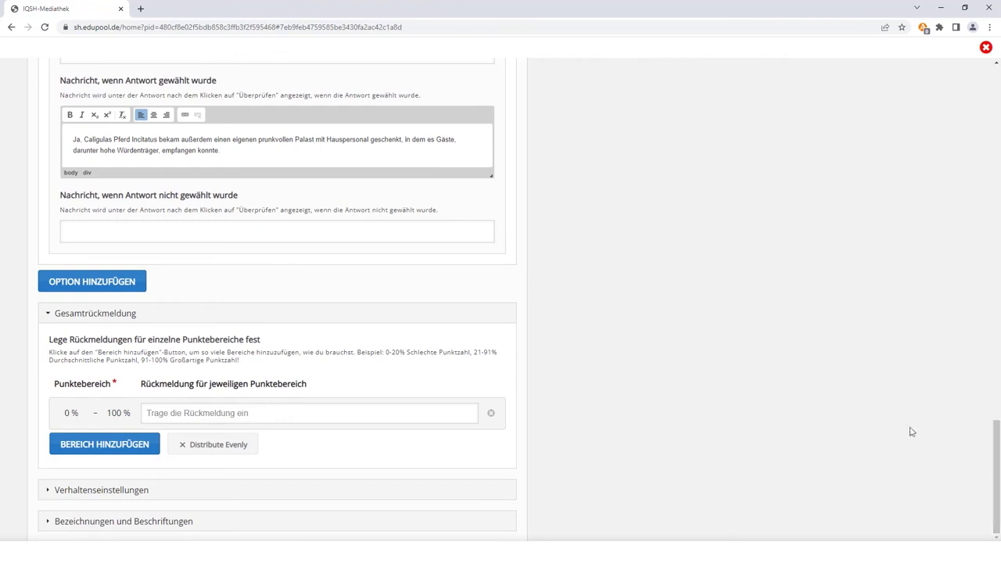
click(294, 415)
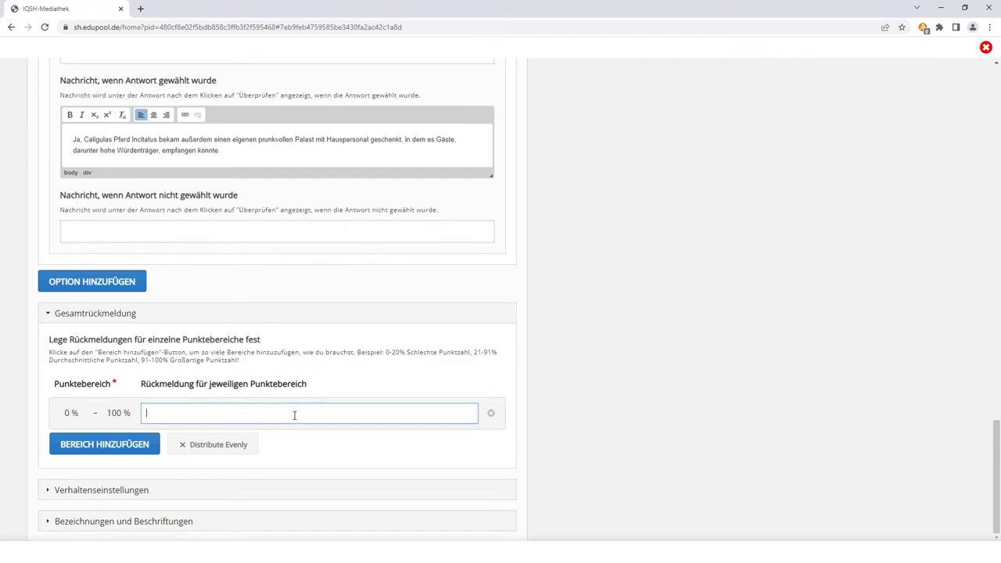
click(286, 491)
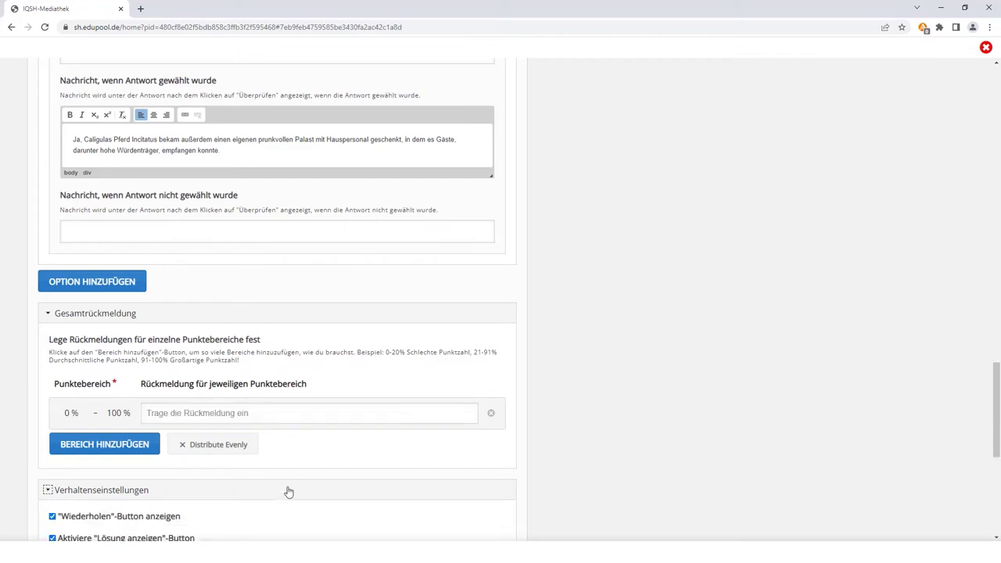
drag(998, 431, 998, 506)
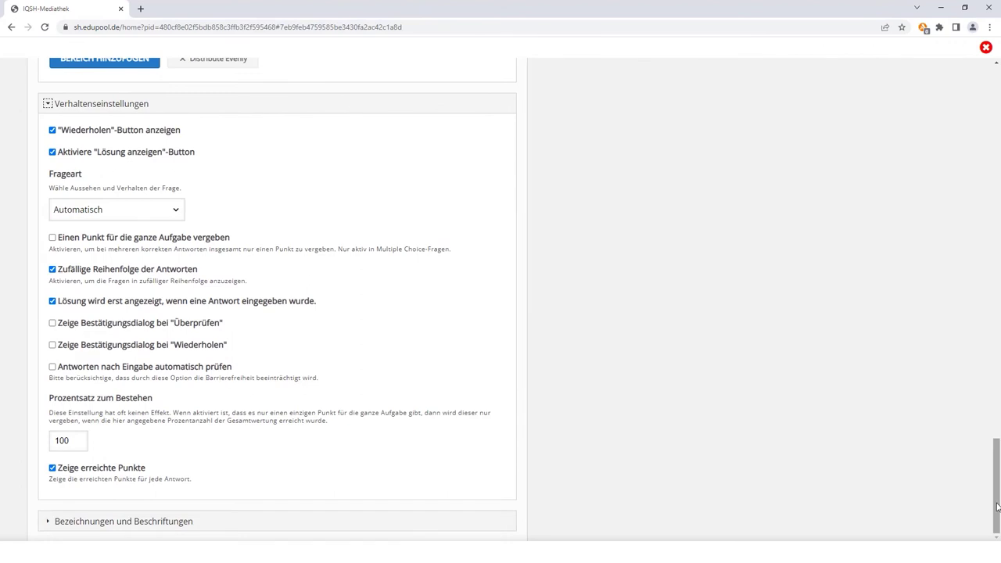
click(52, 238)
drag(996, 485, 997, 114)
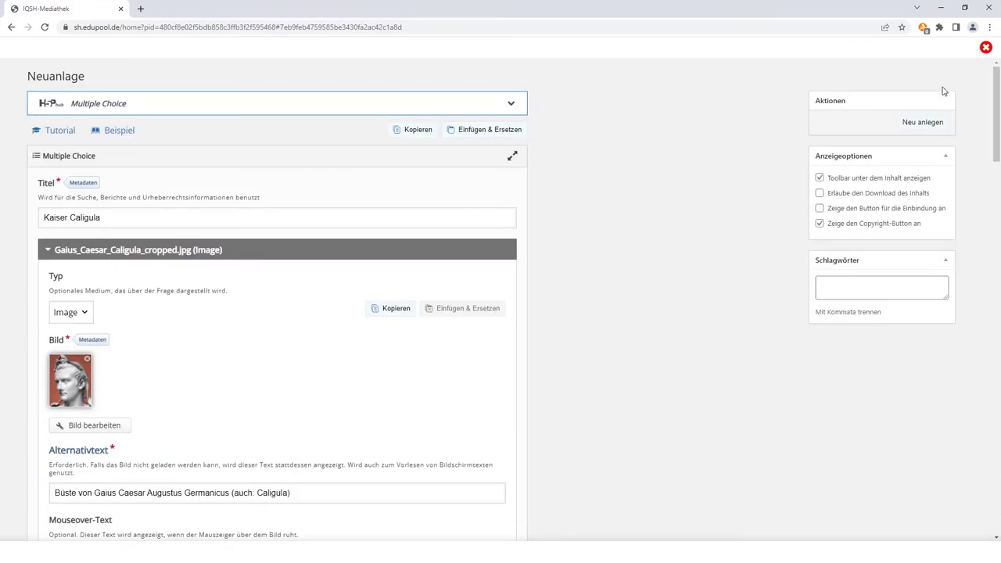
click(923, 125)
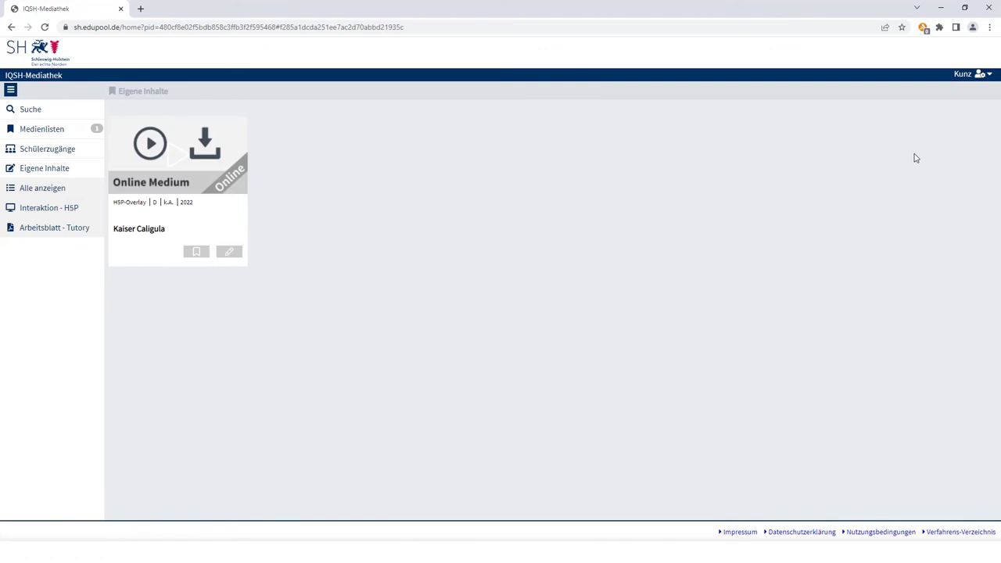
Preview the Kaiser Caligula question and test each of its three answers, checking the wrong ones first and the correct one last
click(232, 256)
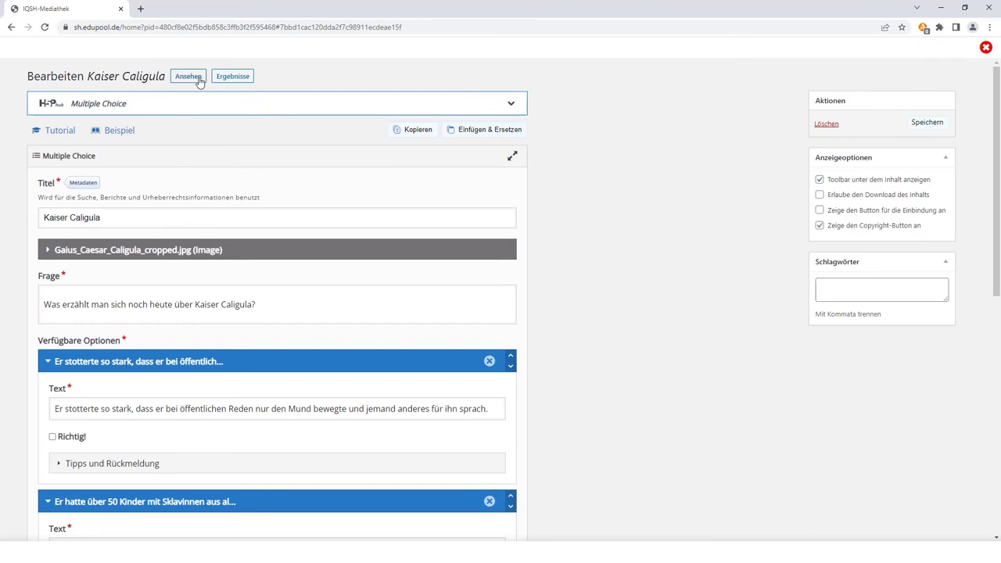
click(197, 81)
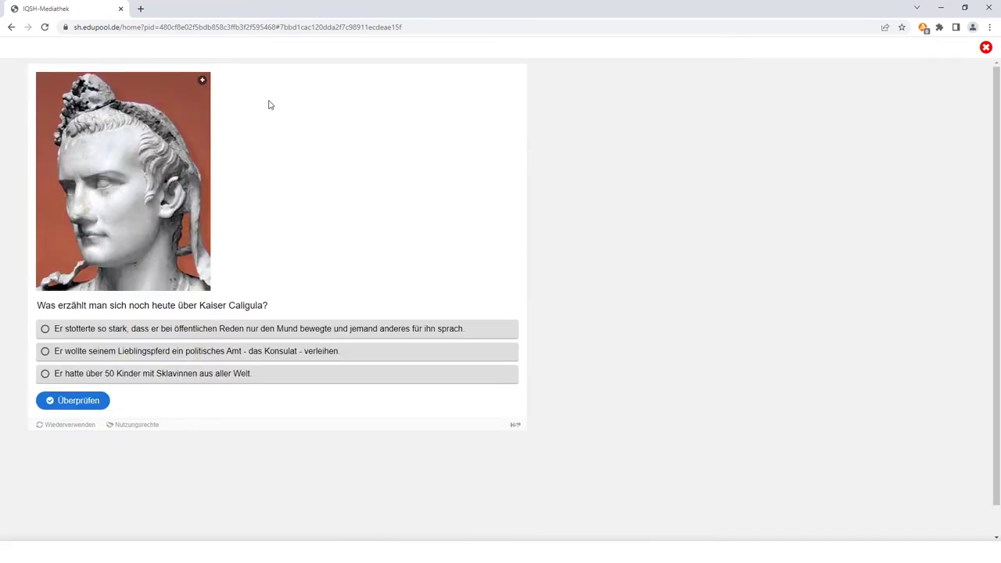
click(252, 332)
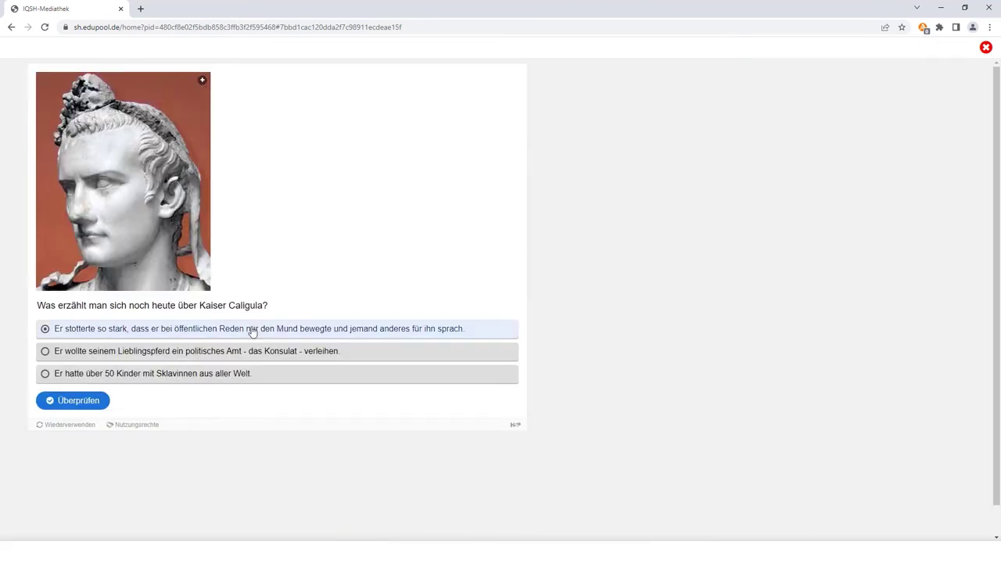
click(88, 401)
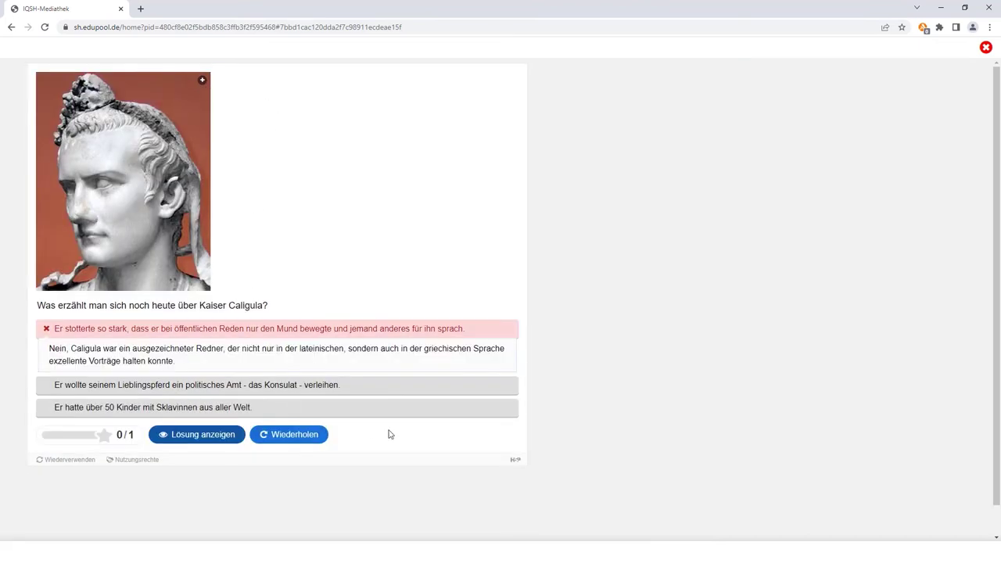
click(321, 436)
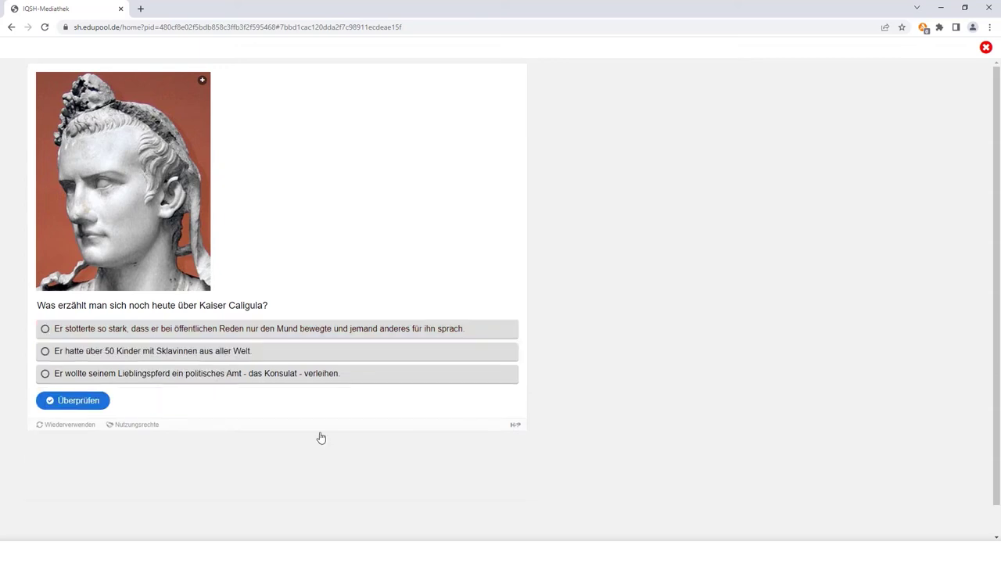
click(317, 351)
click(82, 402)
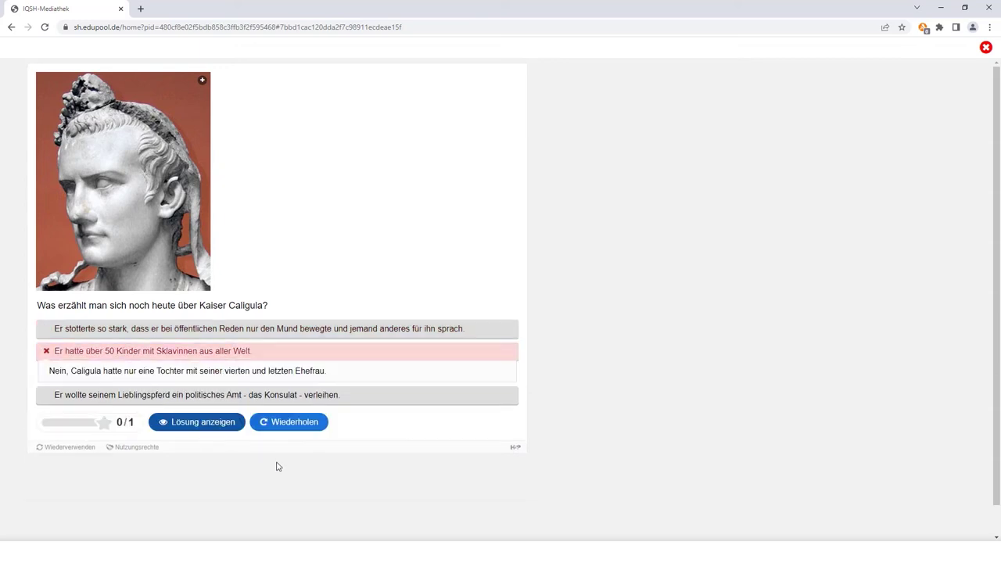
click(291, 422)
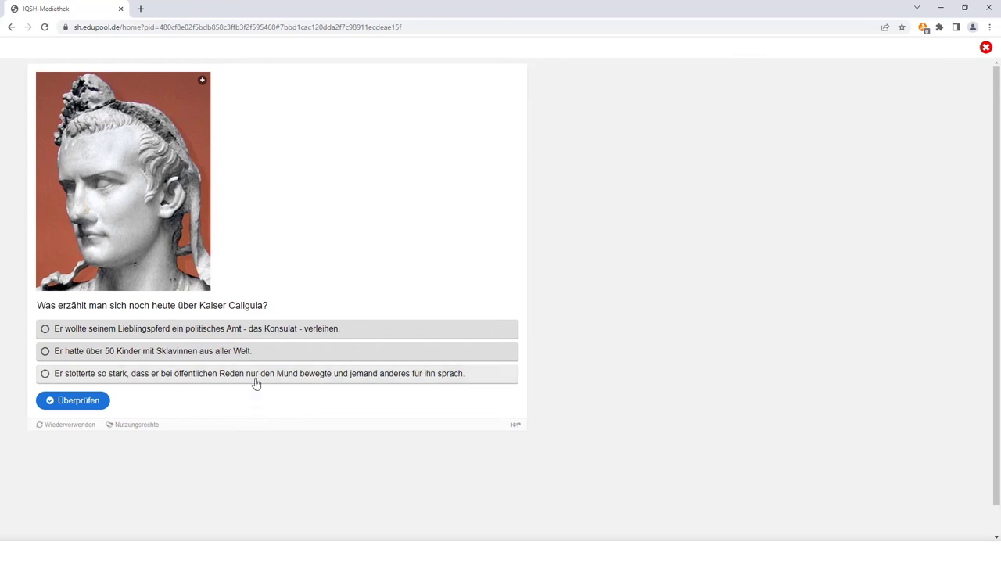
click(270, 330)
click(79, 401)
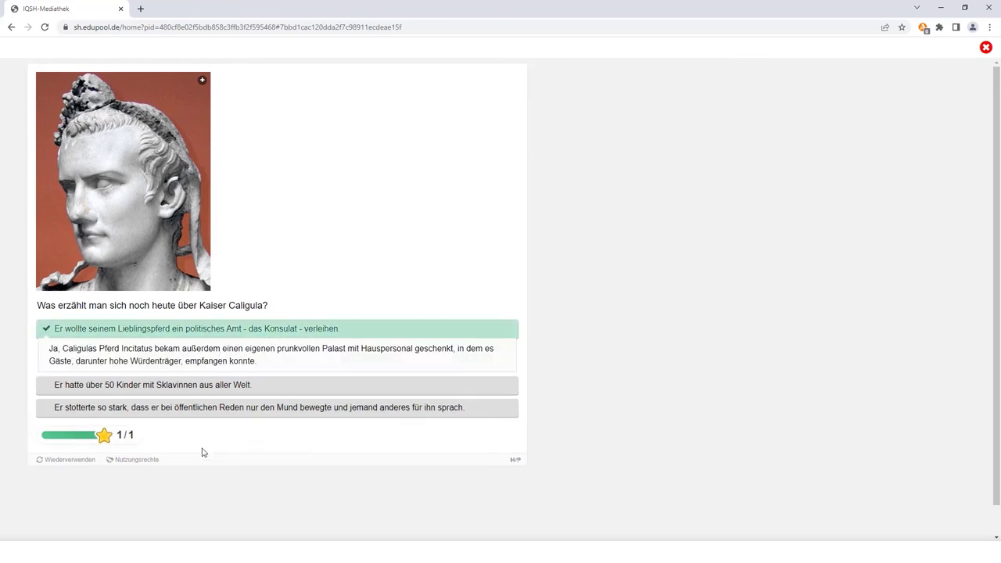
Return to editing the Kaiser Caligula question and save it
click(12, 26)
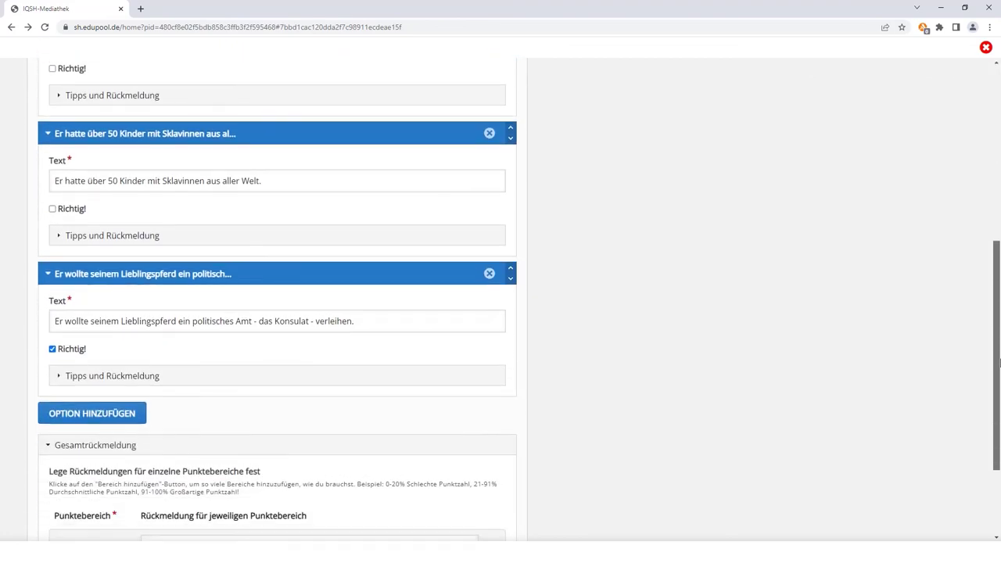
click(360, 305)
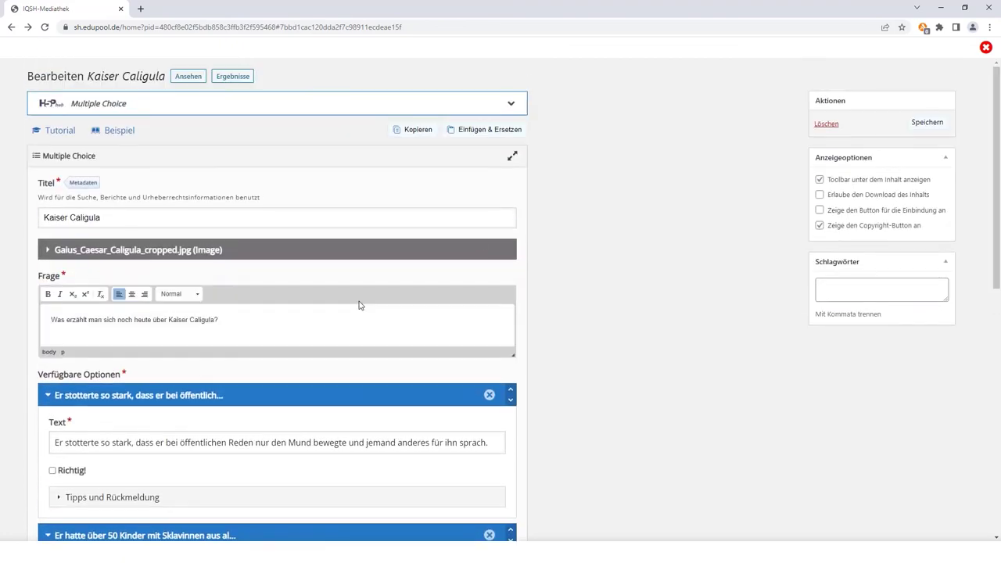
click(927, 123)
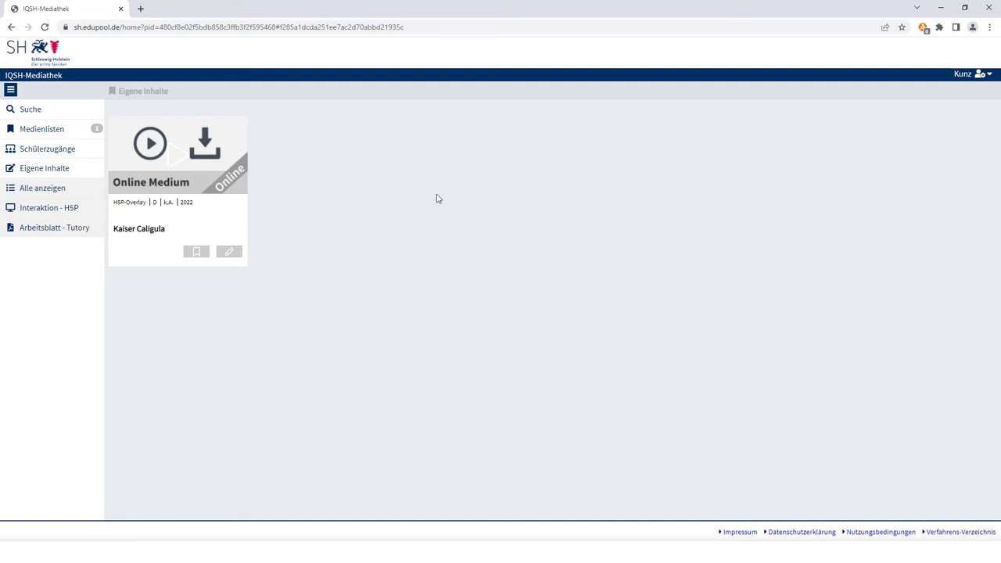
Create a new media list named "Latein: 7c" containing the Kaiser Caligula medium and dismiss the notice
click(197, 253)
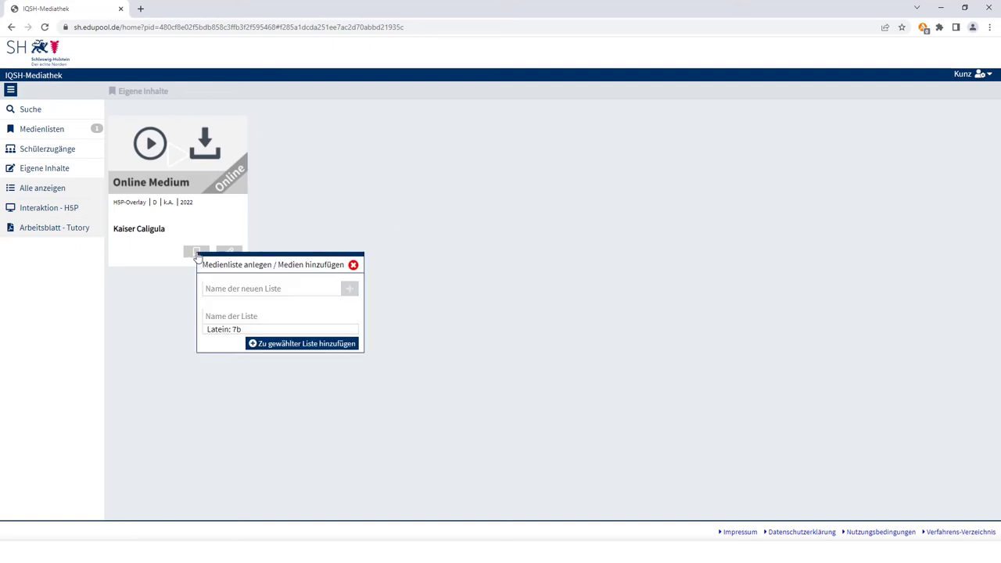
click(219, 332)
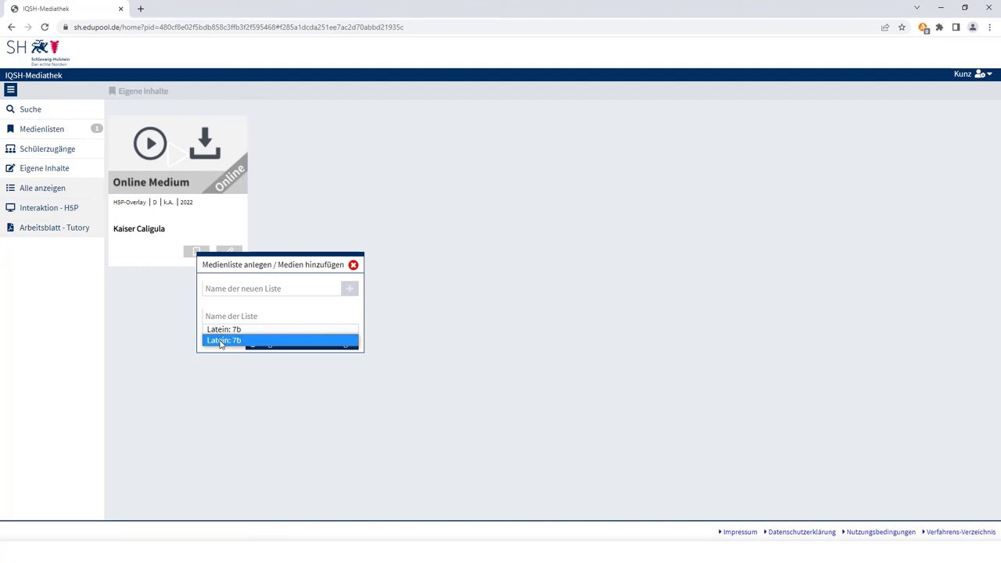
click(220, 341)
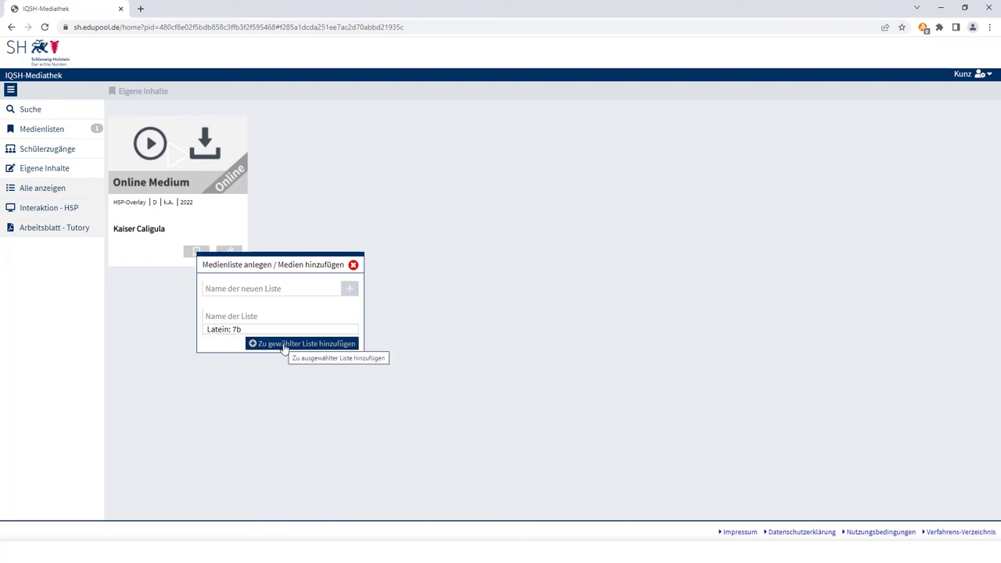
click(292, 291)
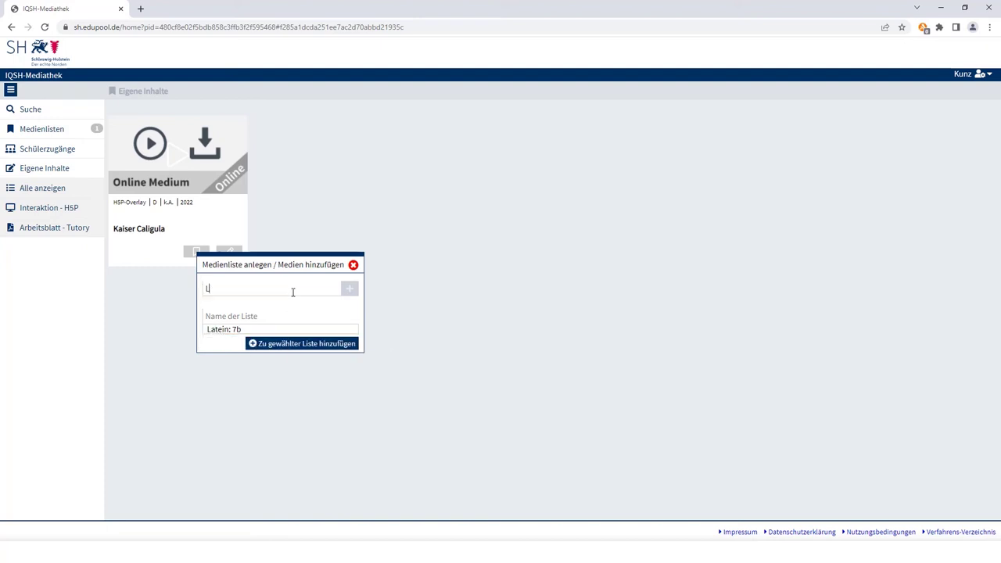
text(Latein: 7c)
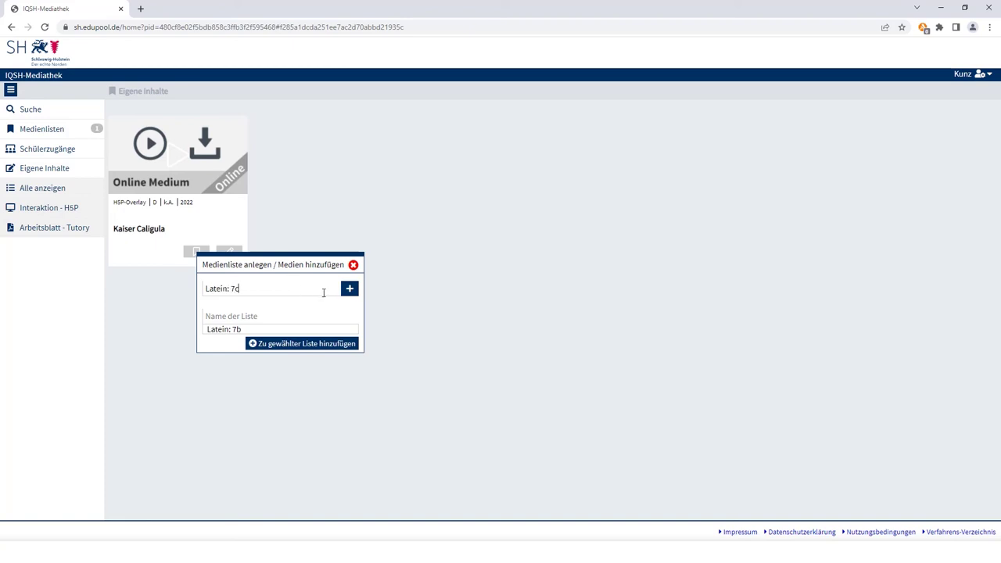
click(349, 290)
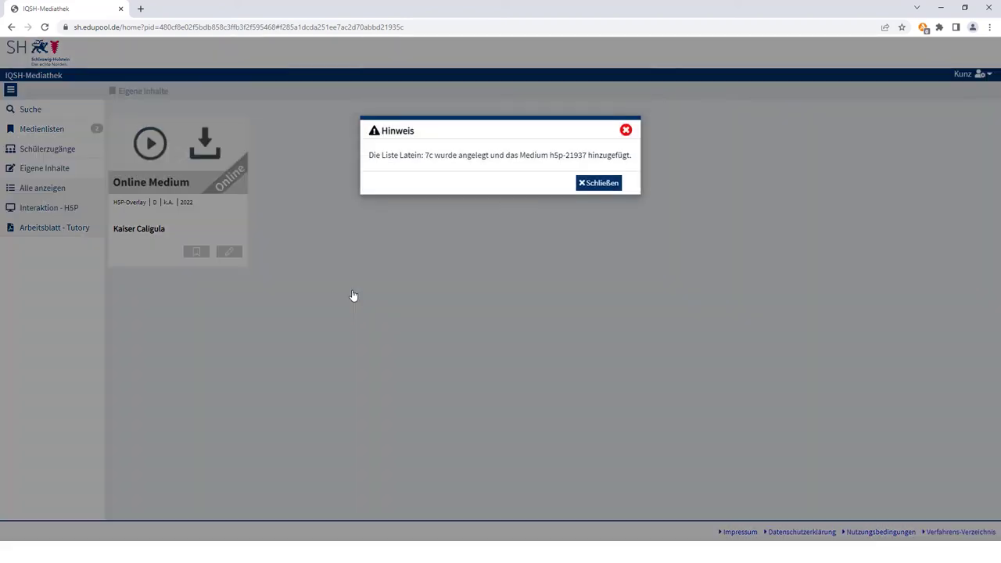
click(591, 184)
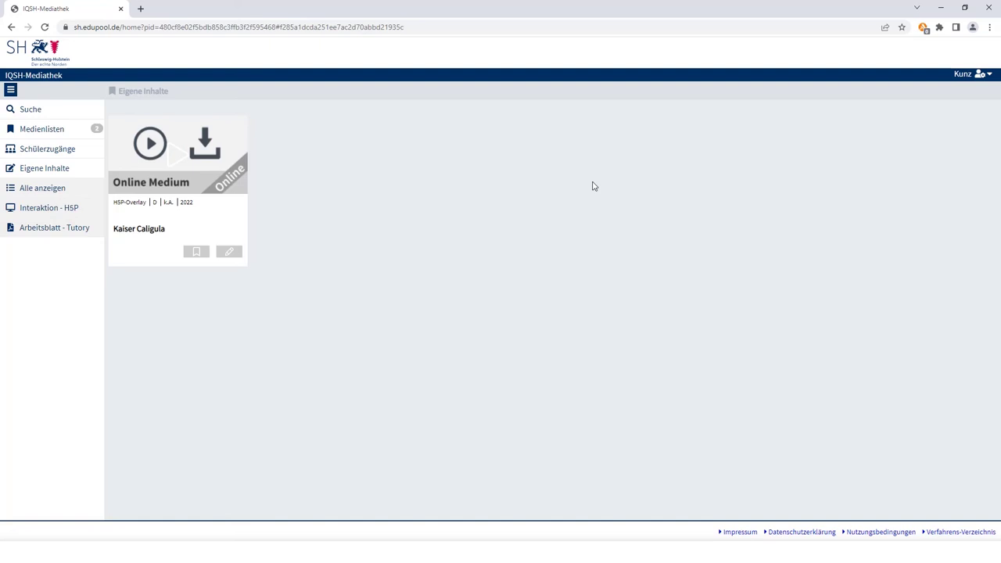
Start creating another H5P interaction
click(57, 209)
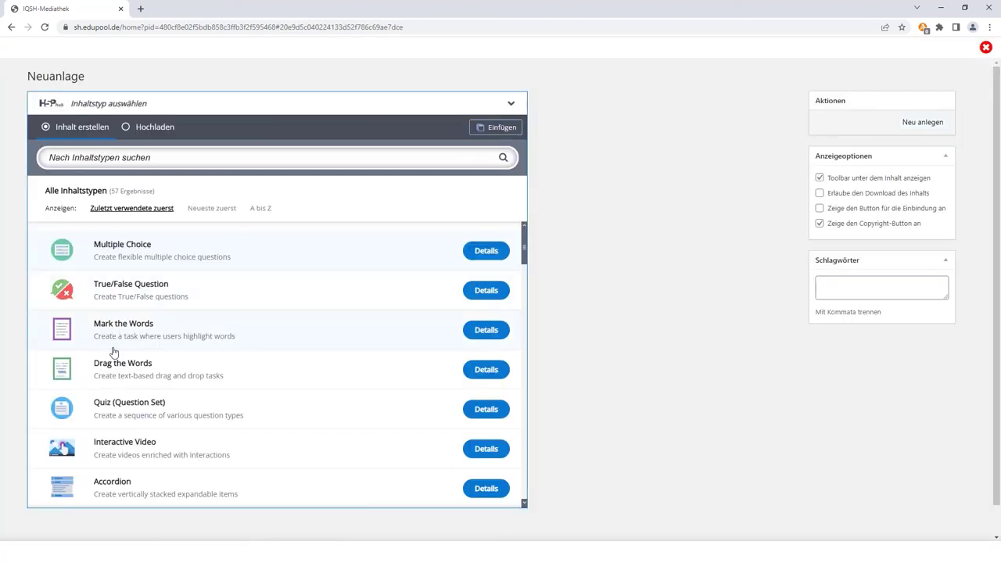